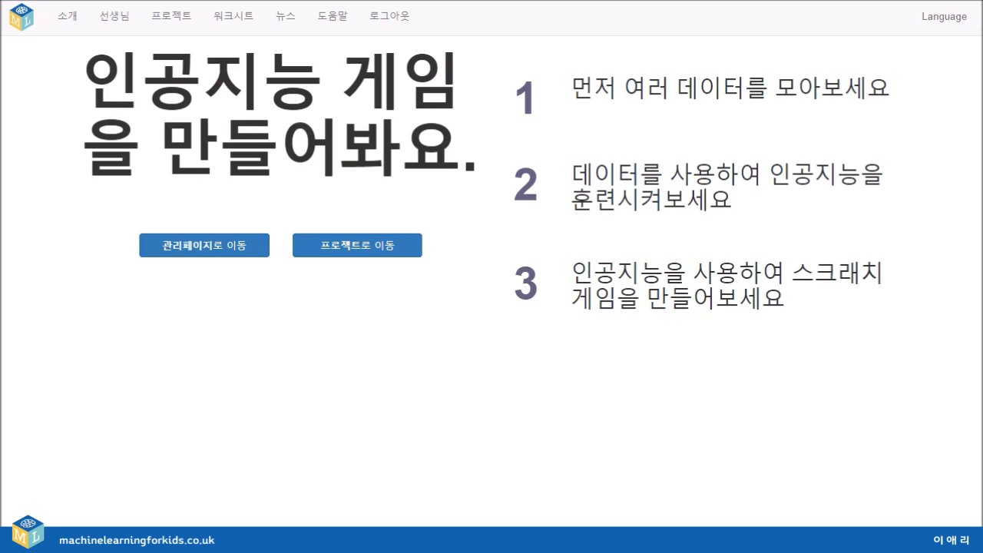
Start a new machine learning project named Owls and set its recognition type to 텍스트 (text).
click(384, 250)
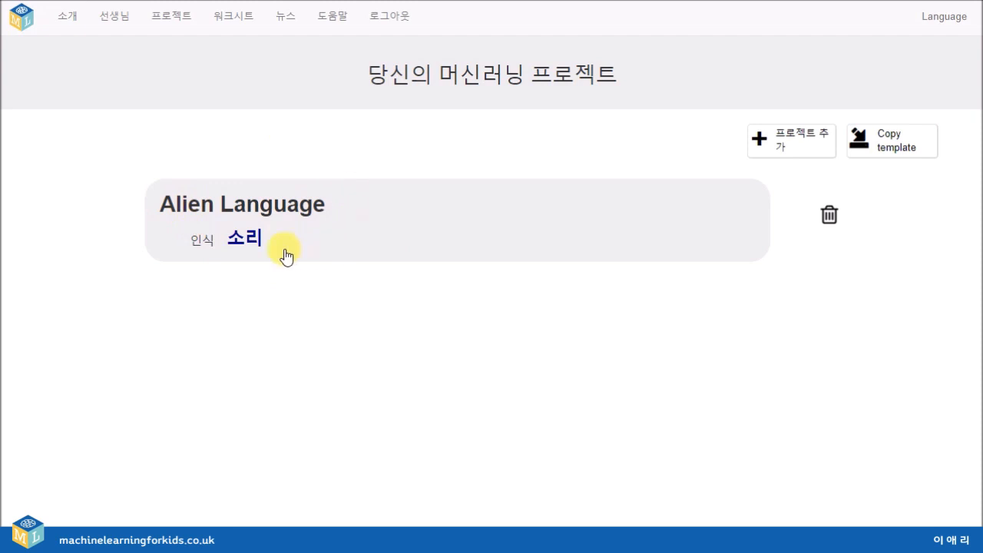
click(777, 139)
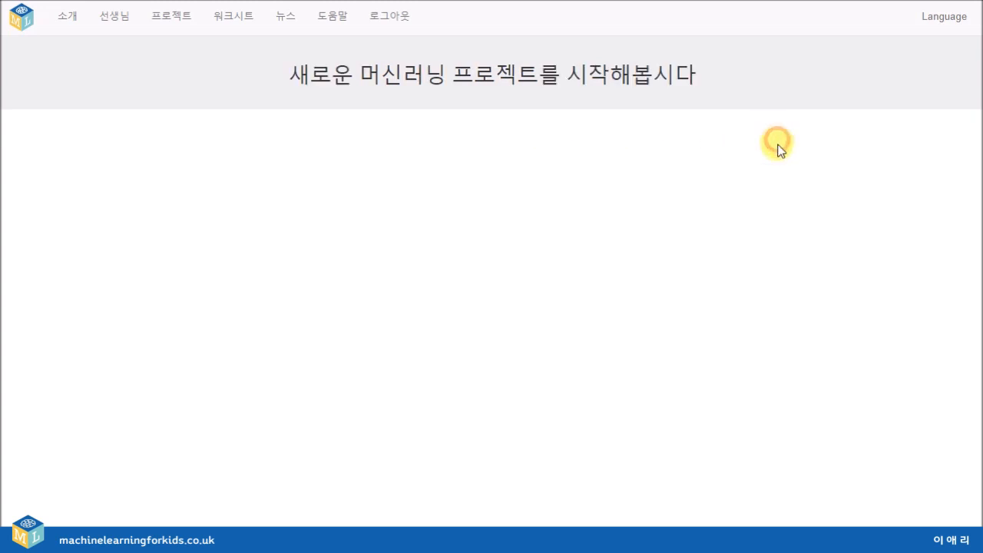
click(285, 239)
text(Owls)
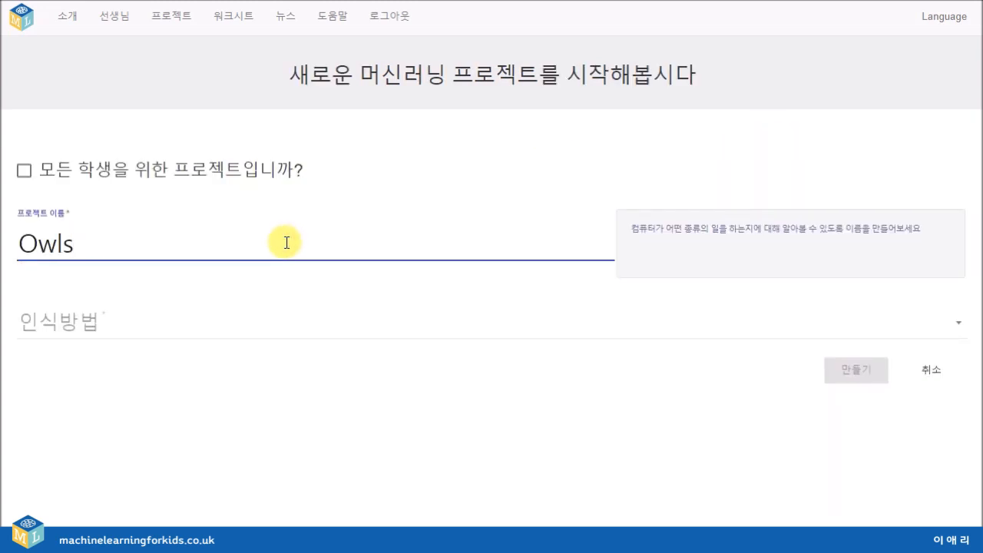
click(307, 318)
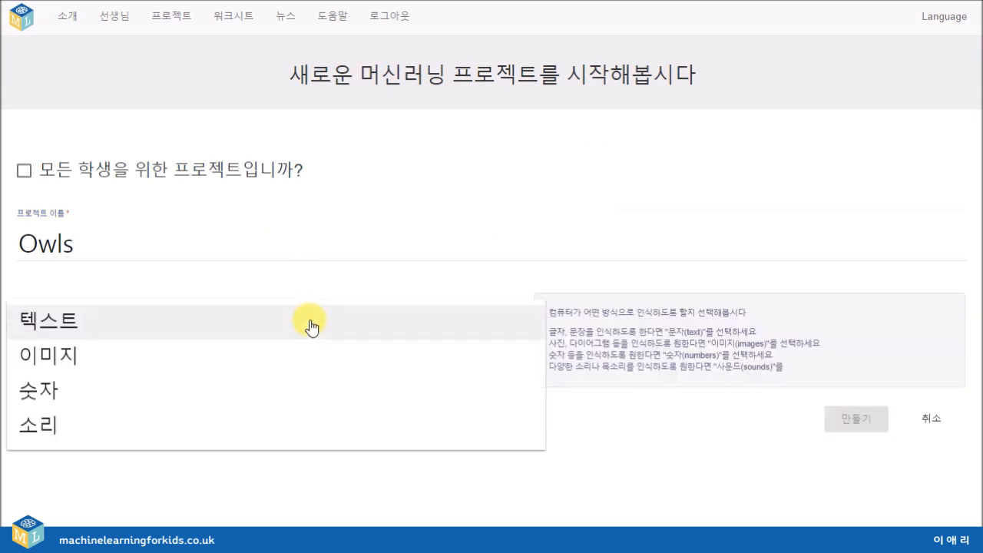
click(310, 323)
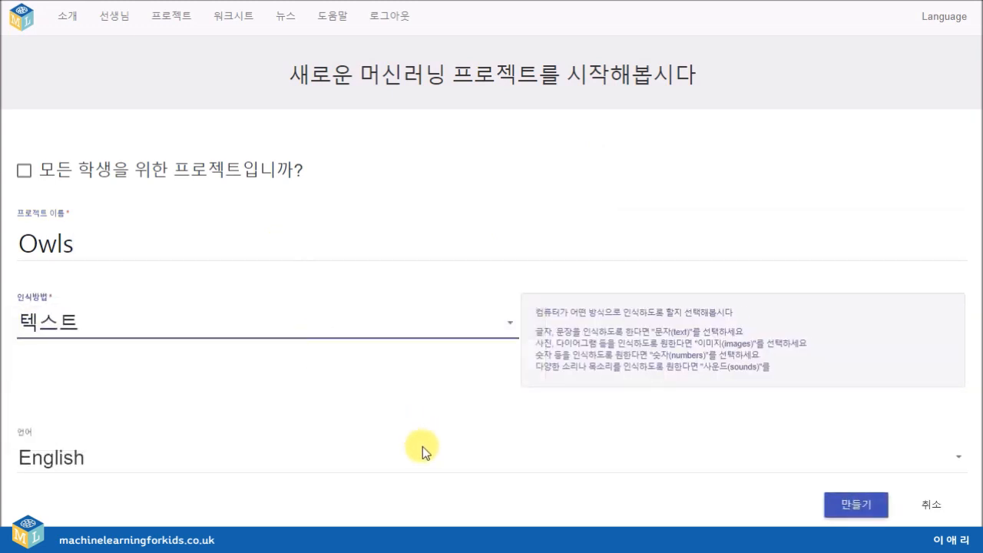
Set the project's language to Korean and create the project.
click(432, 462)
click(512, 413)
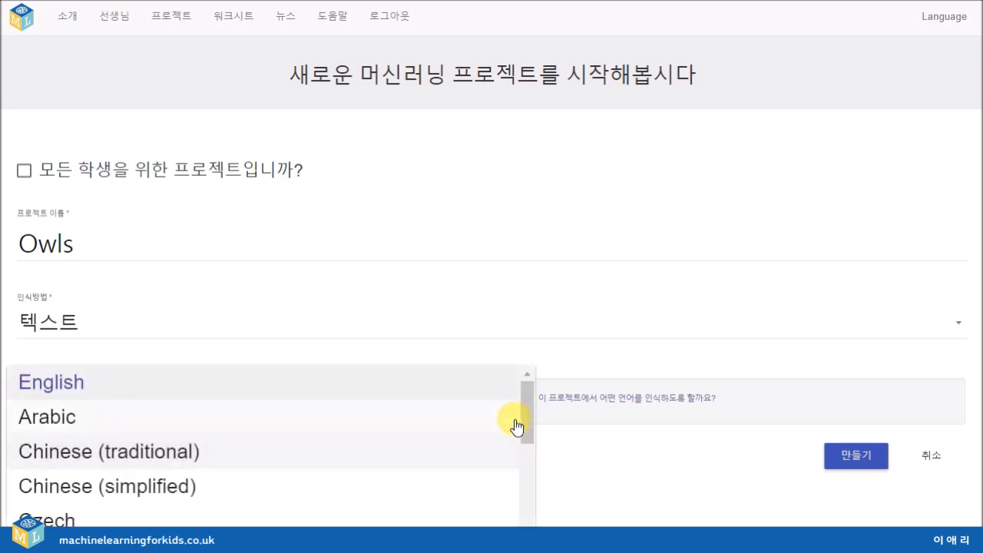
drag(527, 429, 292, 517)
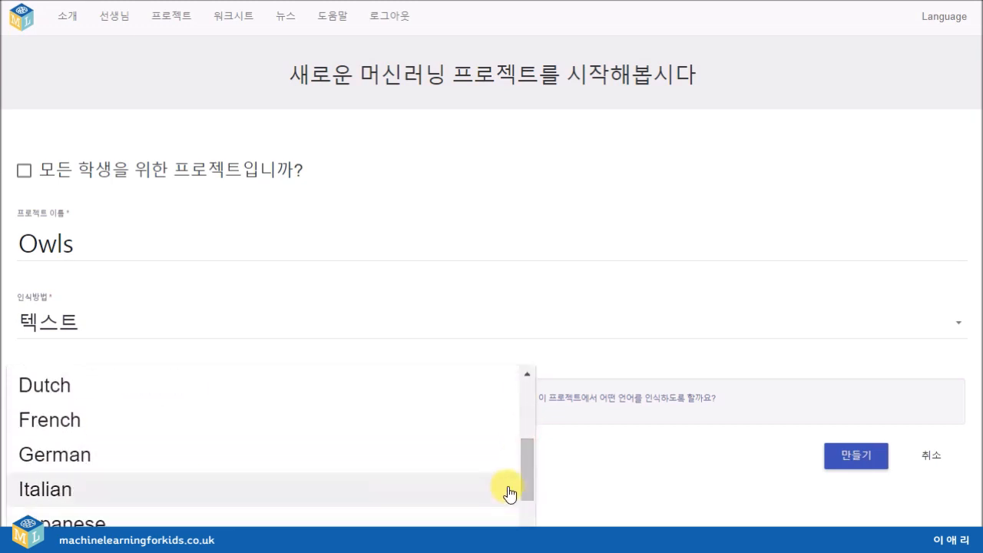
drag(533, 479, 527, 509)
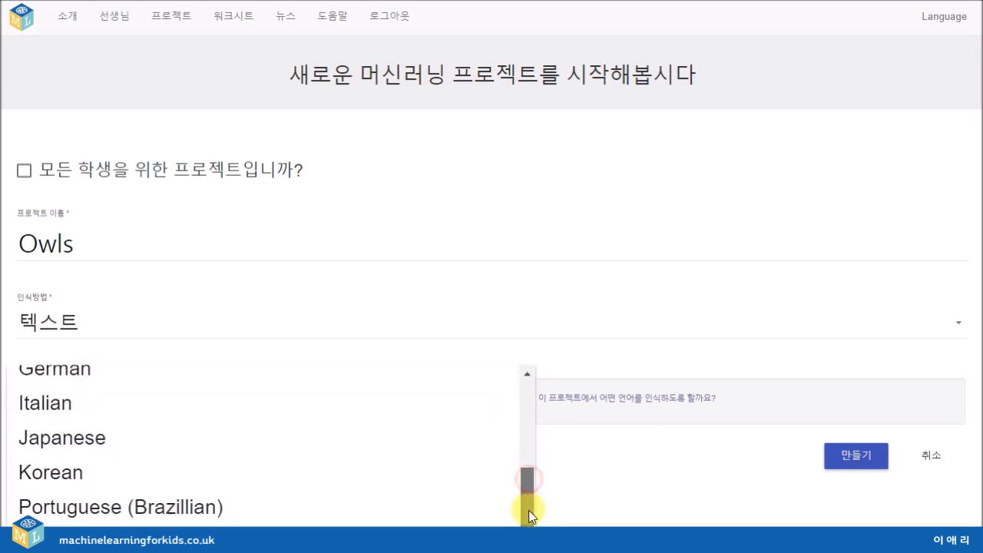
click(364, 485)
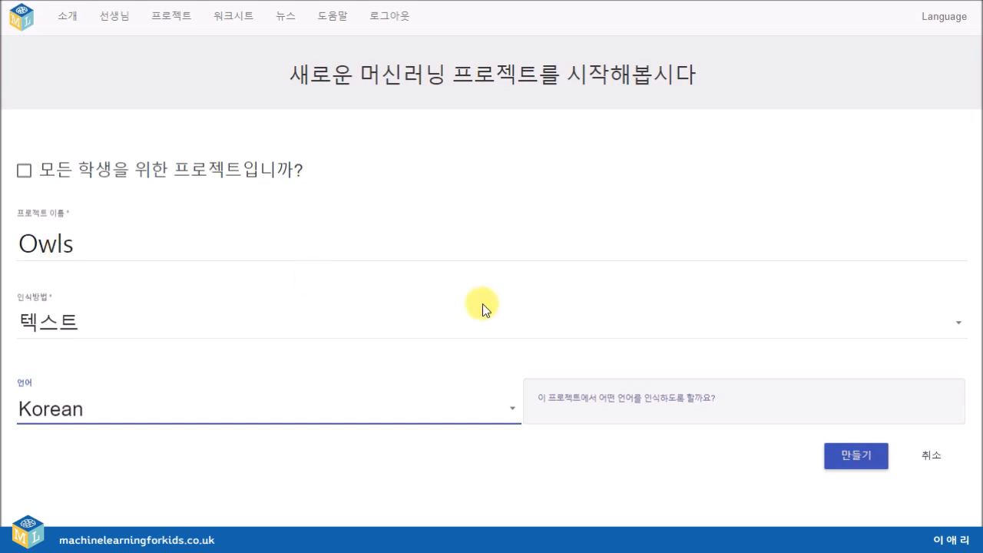
click(845, 459)
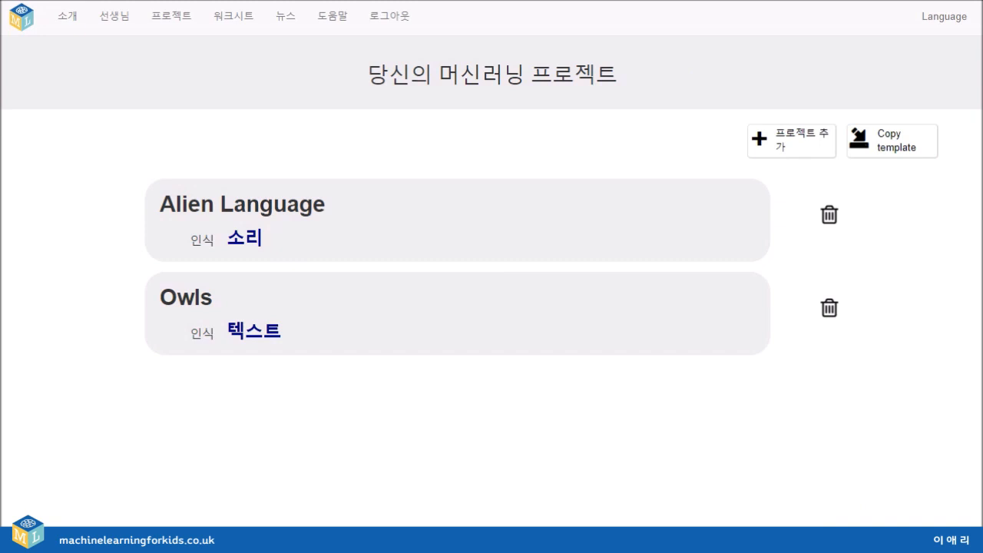
Open the Owls project's training page and add a label named "food".
click(200, 307)
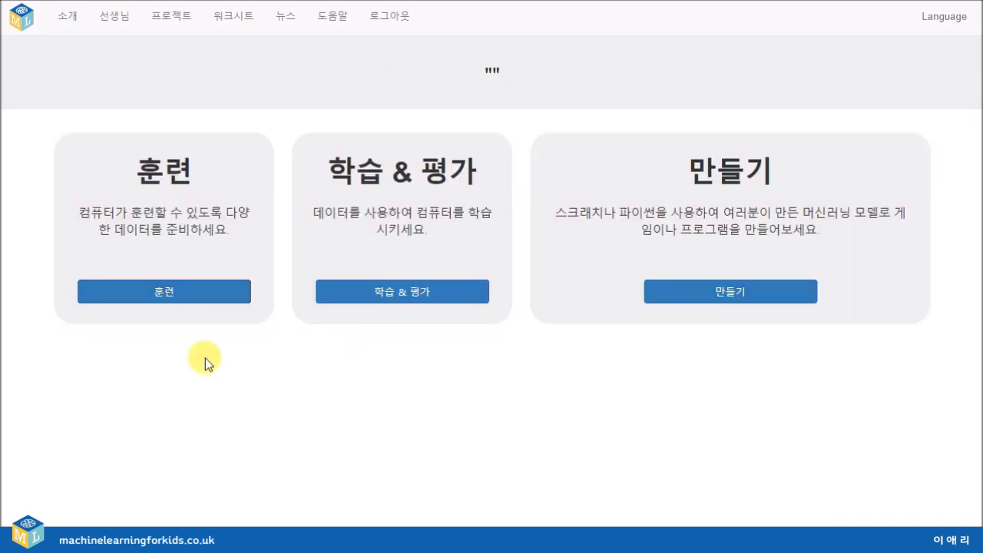
click(243, 292)
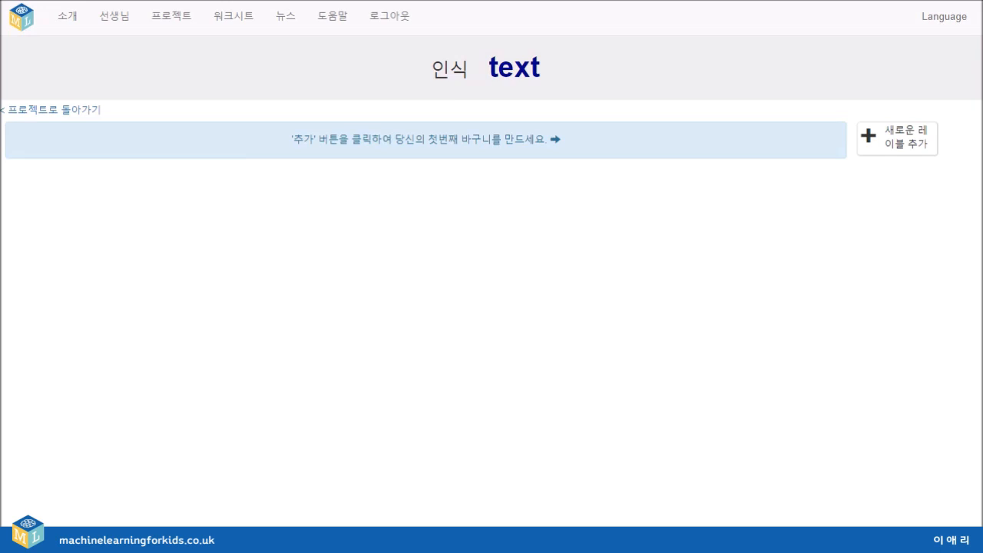
click(911, 141)
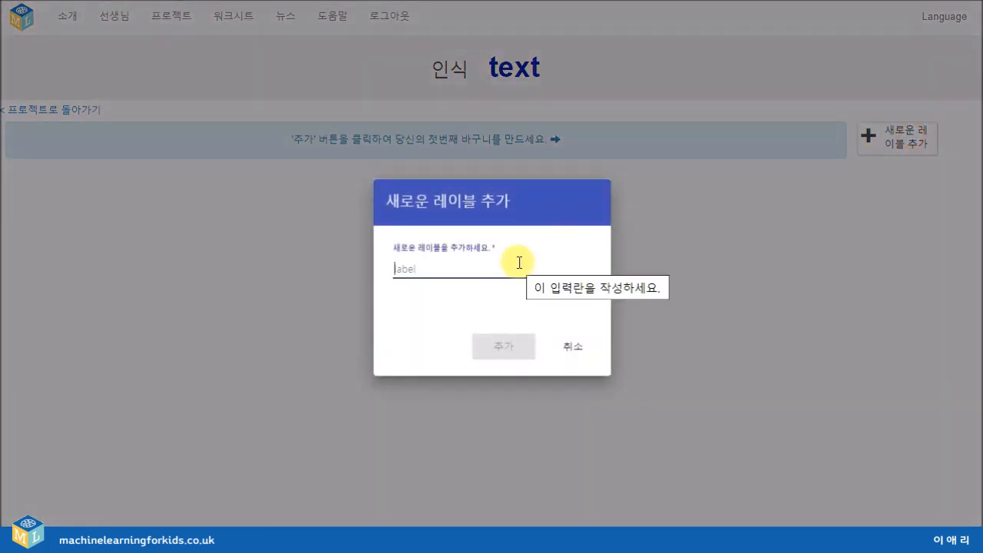
text(food)
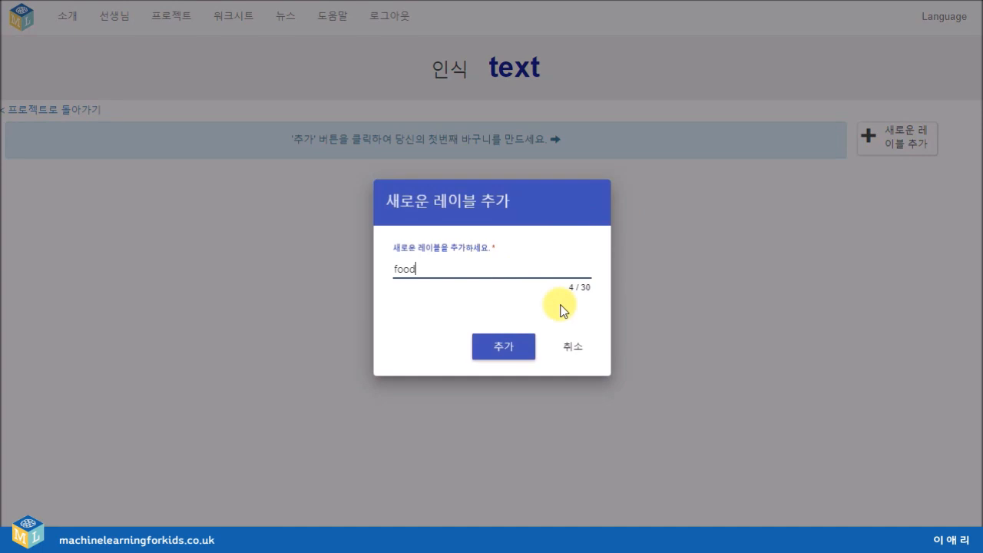
click(527, 345)
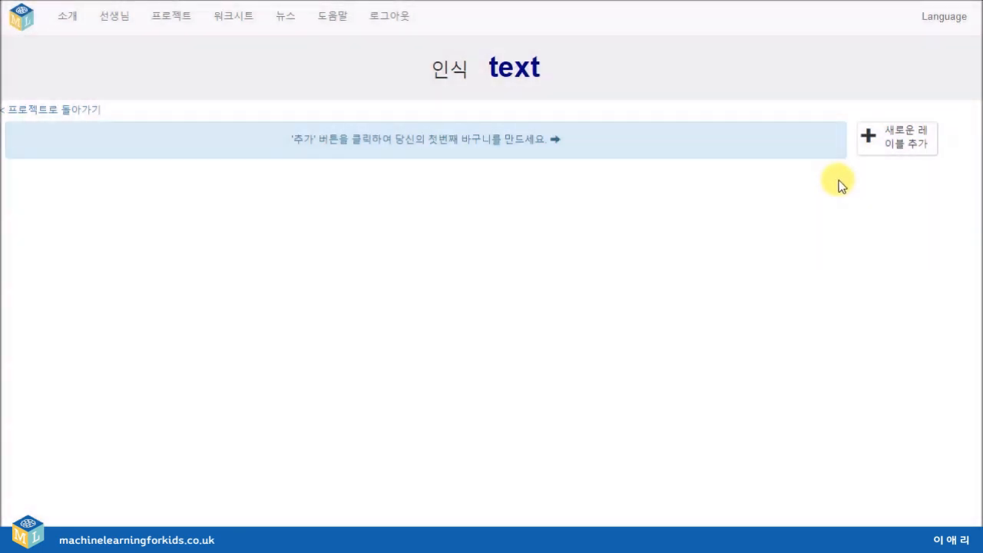
Add a second training label named "countries".
click(901, 146)
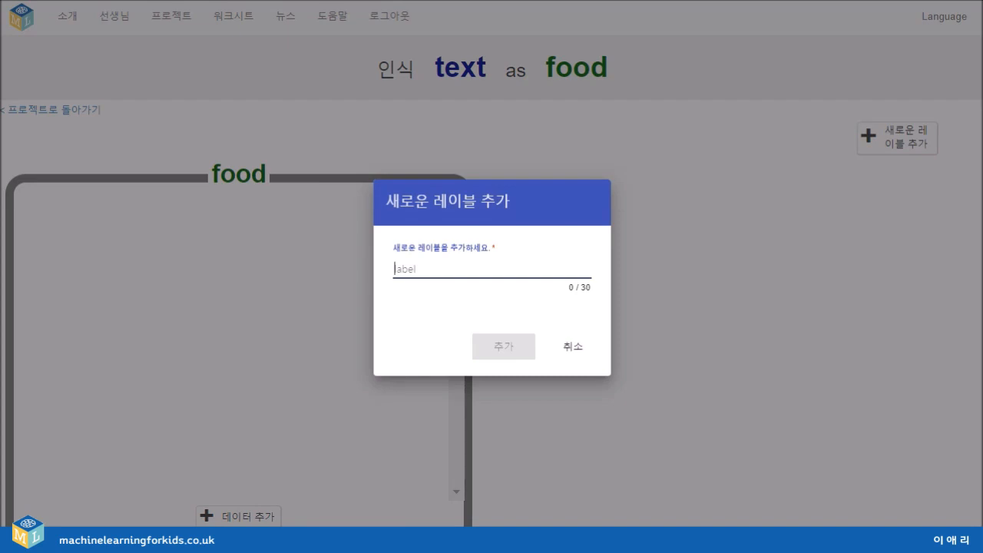
text(countires)
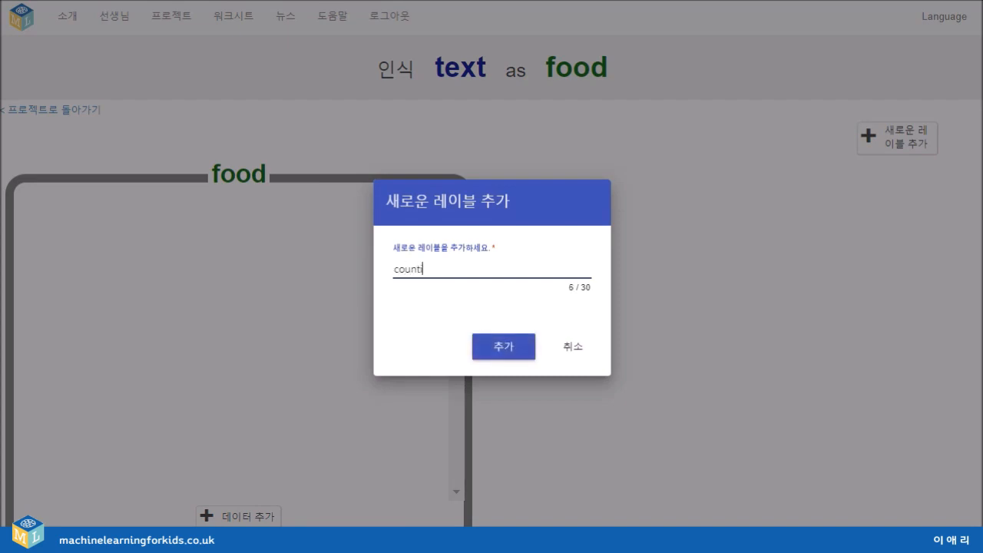
key(BackSpace)
key(BackSpace)
key(BackSpace)
key(BackSpace)
text(ries)
key(Return)
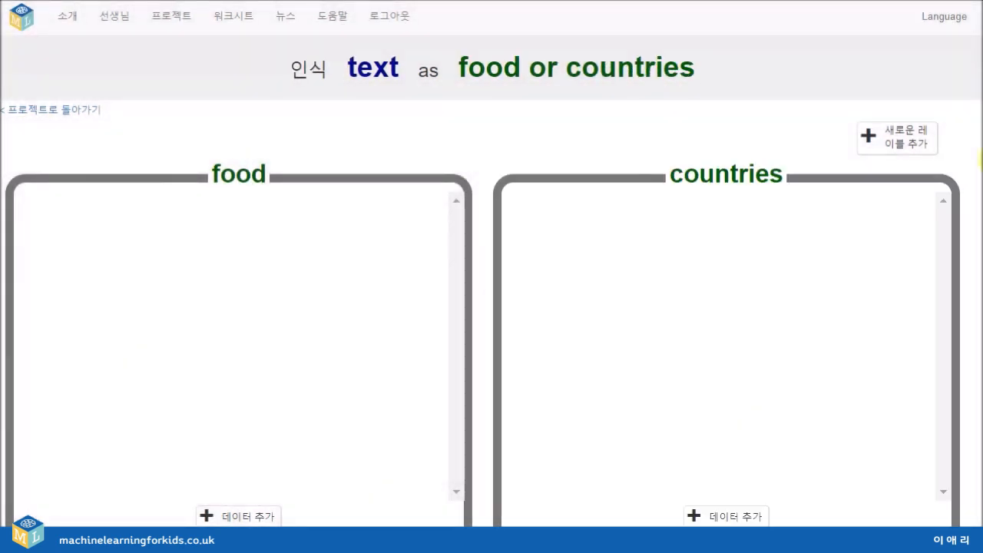
Add two more training labels named "lifespan" and "species".
click(928, 136)
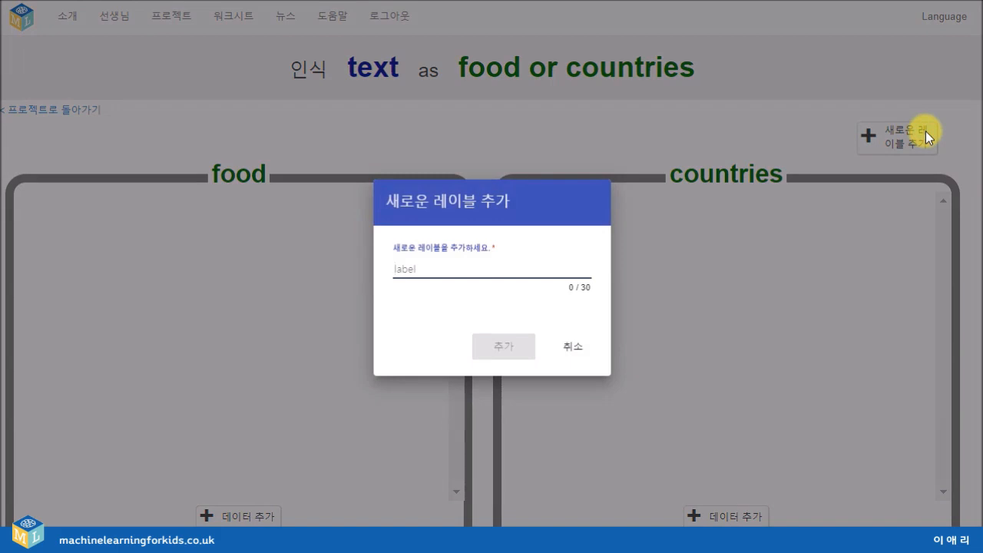
text(lifespan)
key(Return)
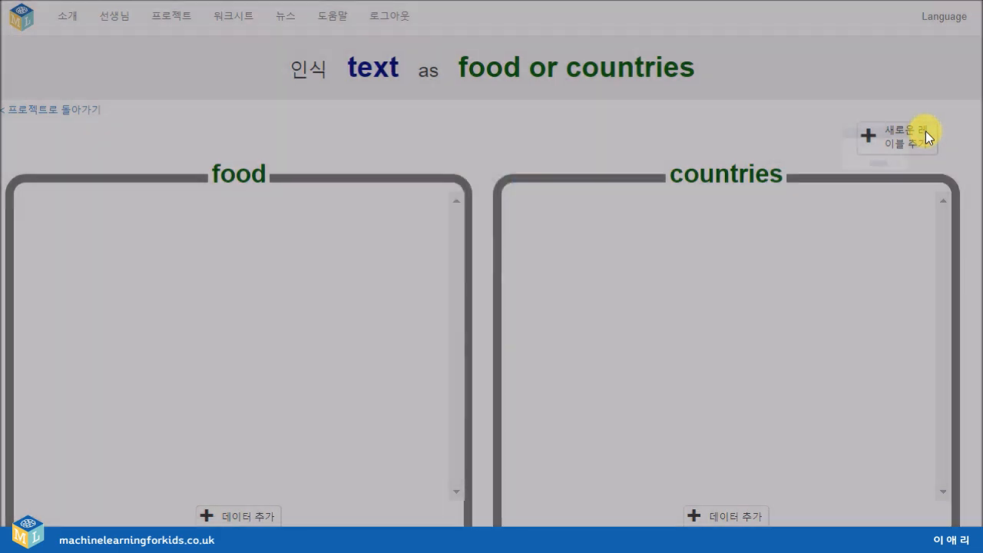
click(927, 135)
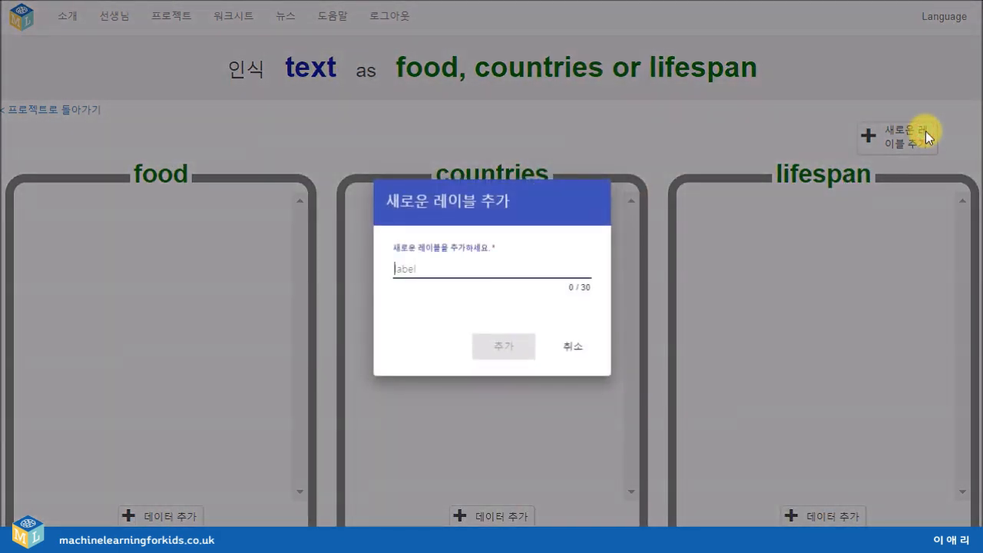
text(species)
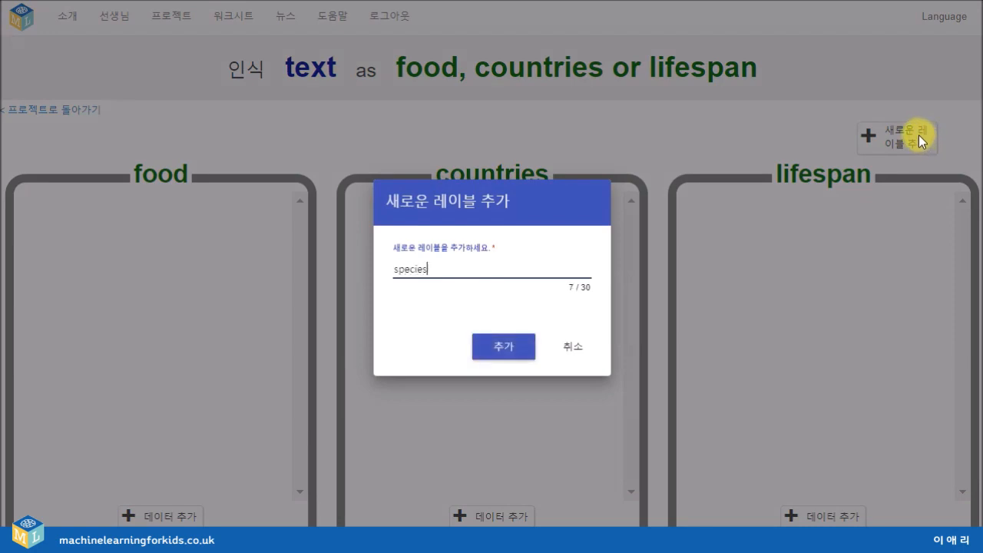
key(Return)
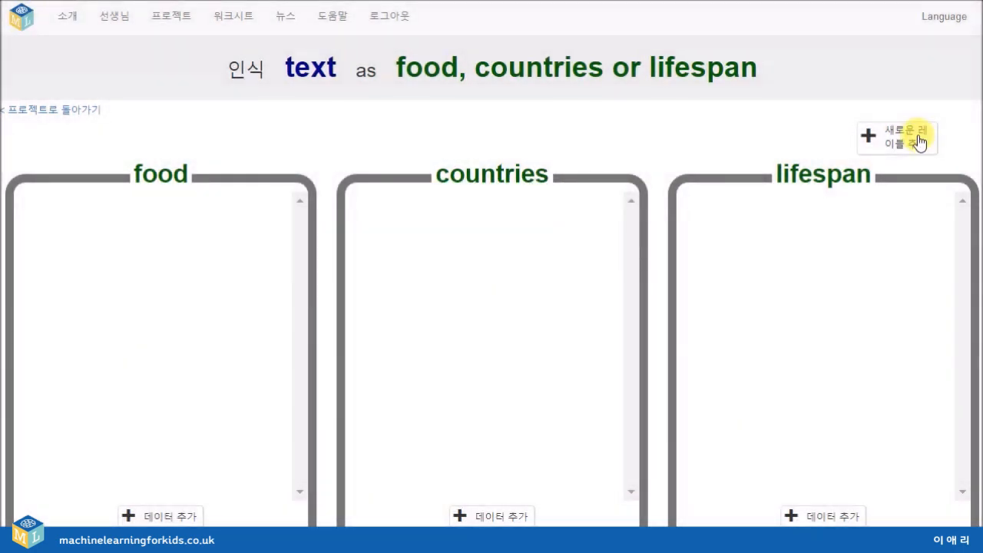
Add a fifth training label named "size".
click(918, 135)
text(size)
key(Return)
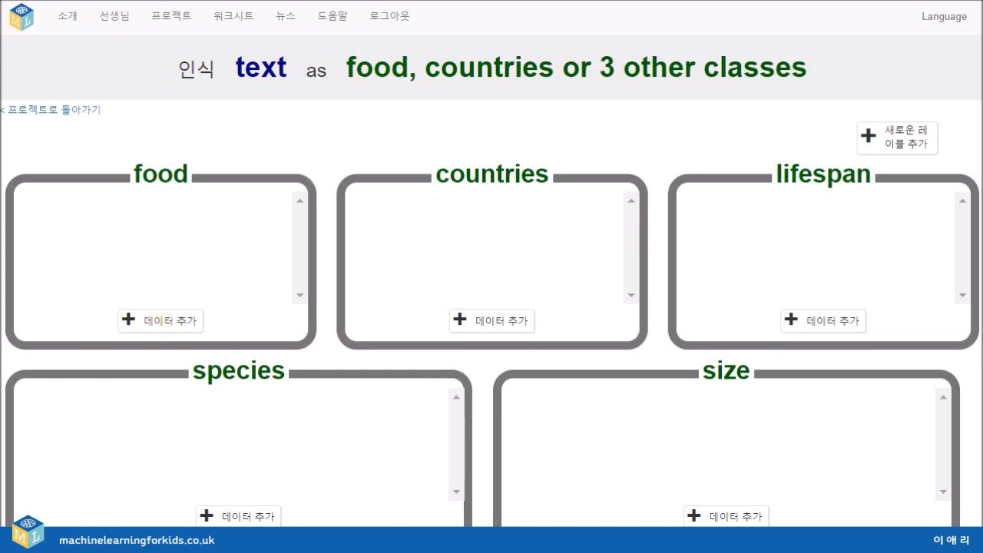
Add the training example "너는 뭐 먹고 사니?" to the food label.
click(176, 325)
text(s)
key(BackSpace)
text(너는 뭐 먹그)
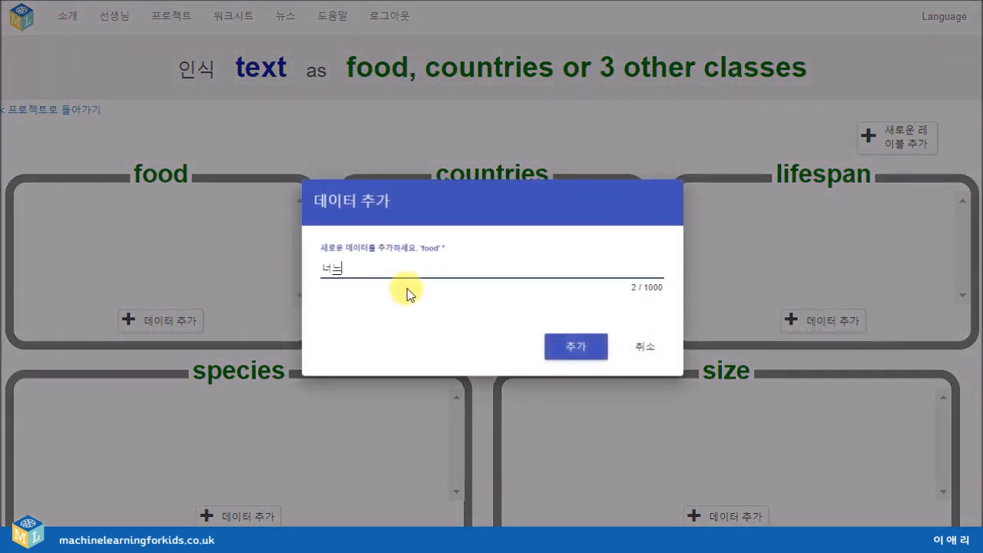
text(고 사니?)
key(Return)
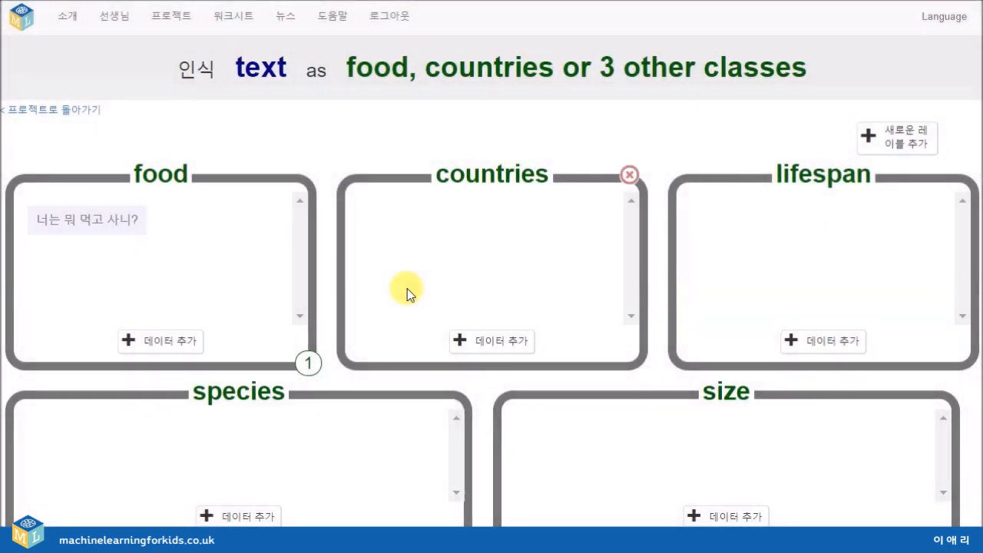
Add the examples "너는 무엇을 잘 먹어?" and "너는 뭘 먹지?" to the food label.
click(176, 340)
text(ㄴ너는 무엇을 잘 먹)
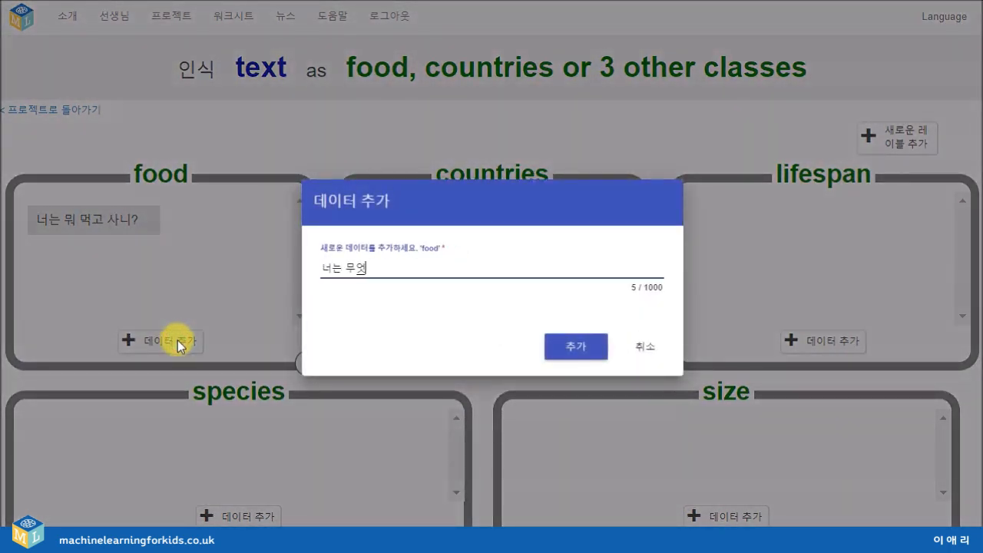
text(어?)
key(Return)
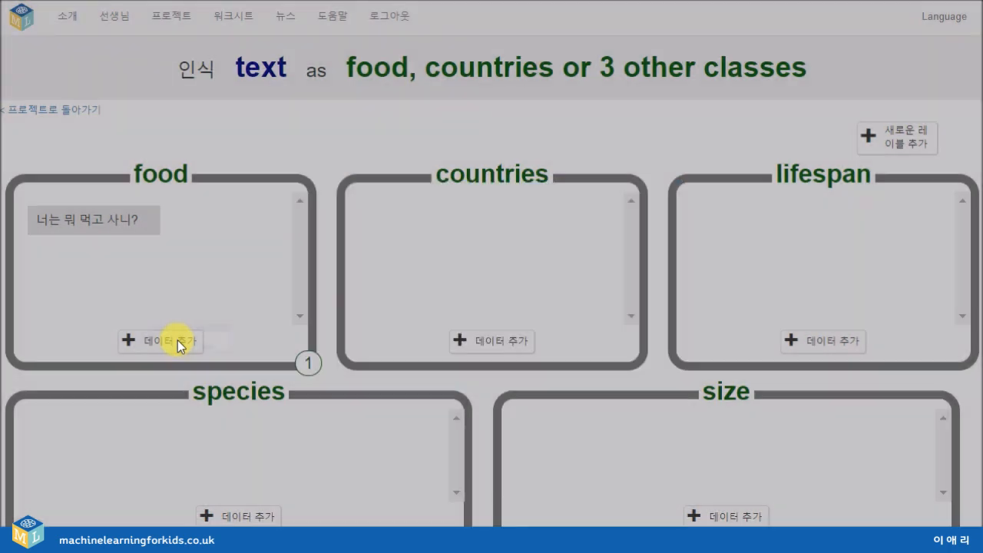
text(넌ㅡ)
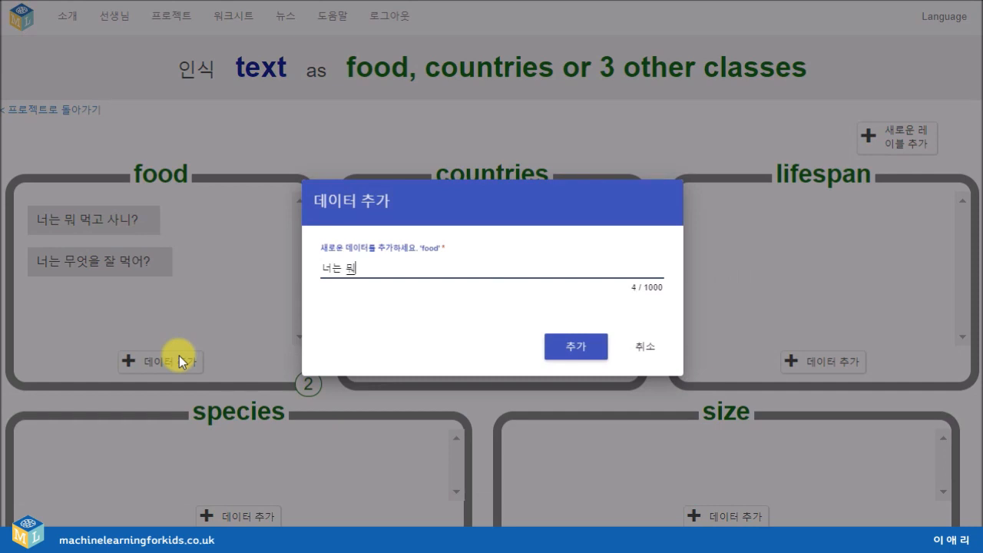
text(뭘 먹지?)
key(Return)
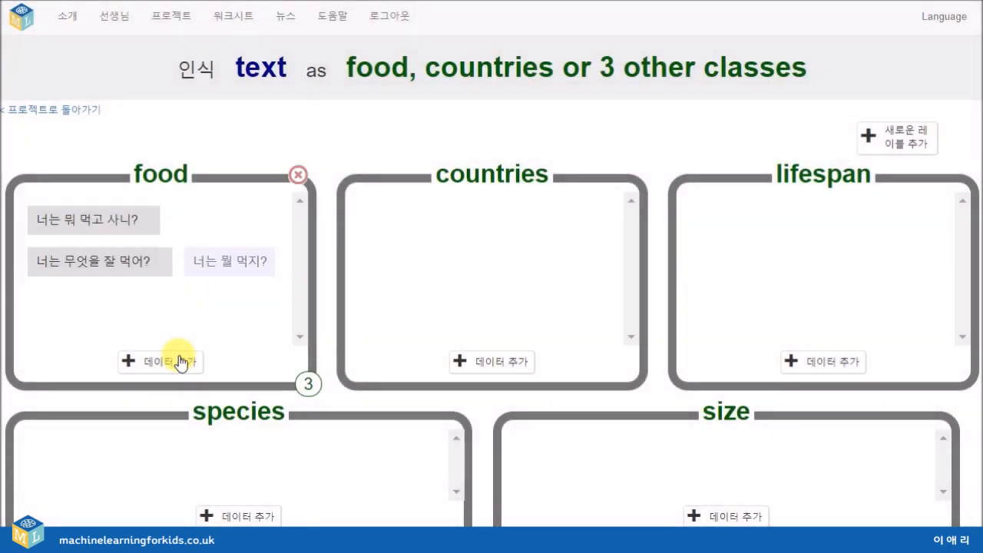
Add the training example "너의 식량은 뭐야?" to the food label.
click(182, 375)
text(넌의 식량은 뭐얘)
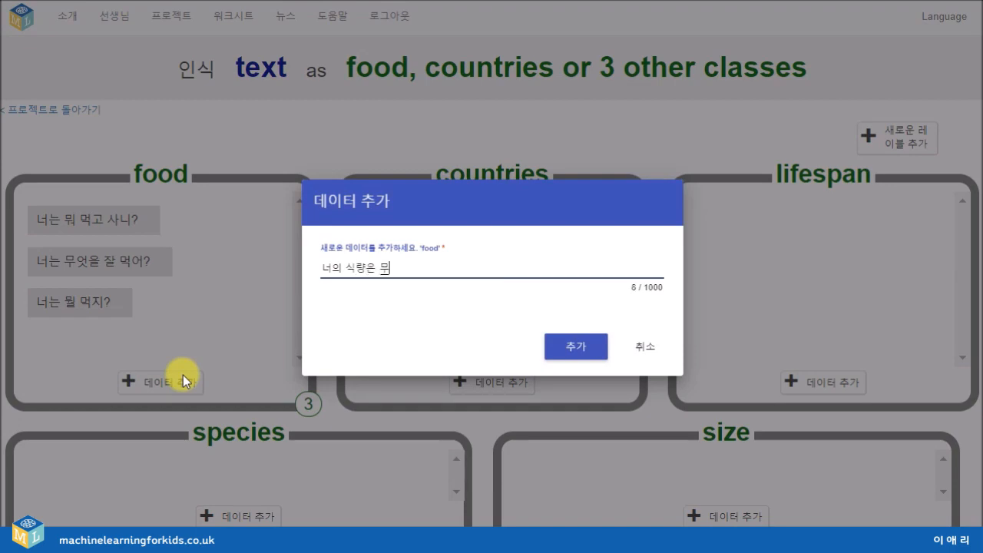
key(BackSpace)
text(야?)
key(Return)
Add the training example "너의 먹이는 뭐야?" to the food label.
click(185, 381)
text(너의 먹)
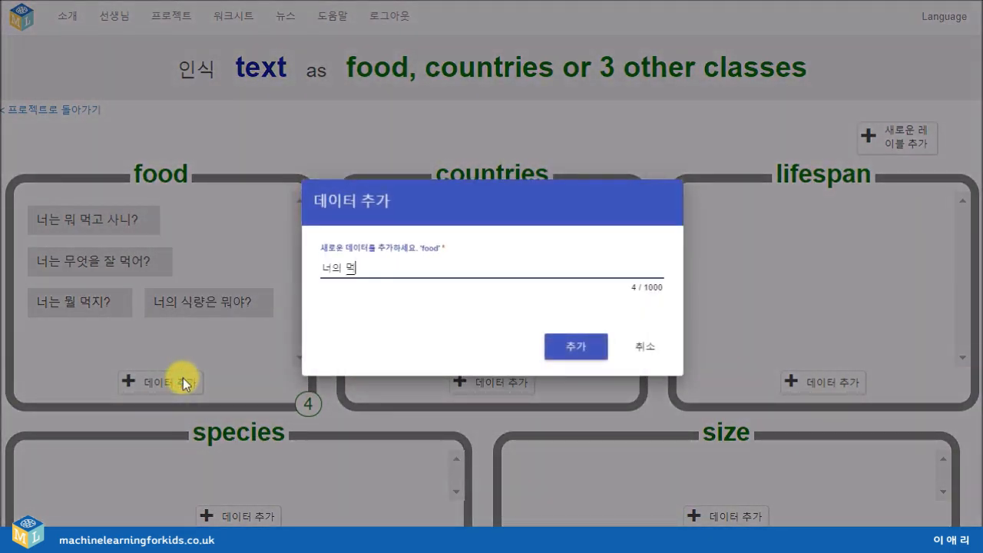
text(이는 뭐얘)
key(BackSpace)
text(야?)
key(Return)
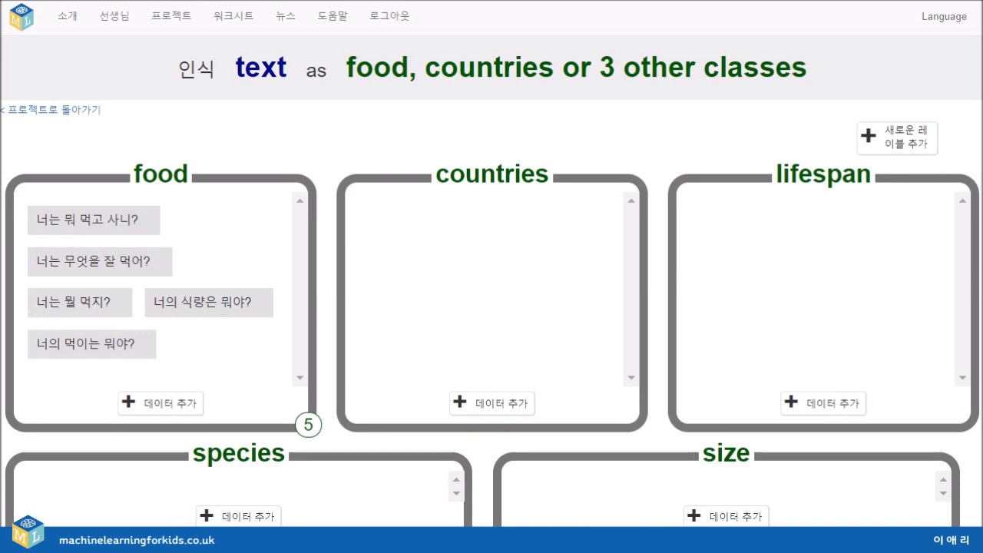
Add the training example "너는 어디에 사니?" to the countries label.
click(500, 401)
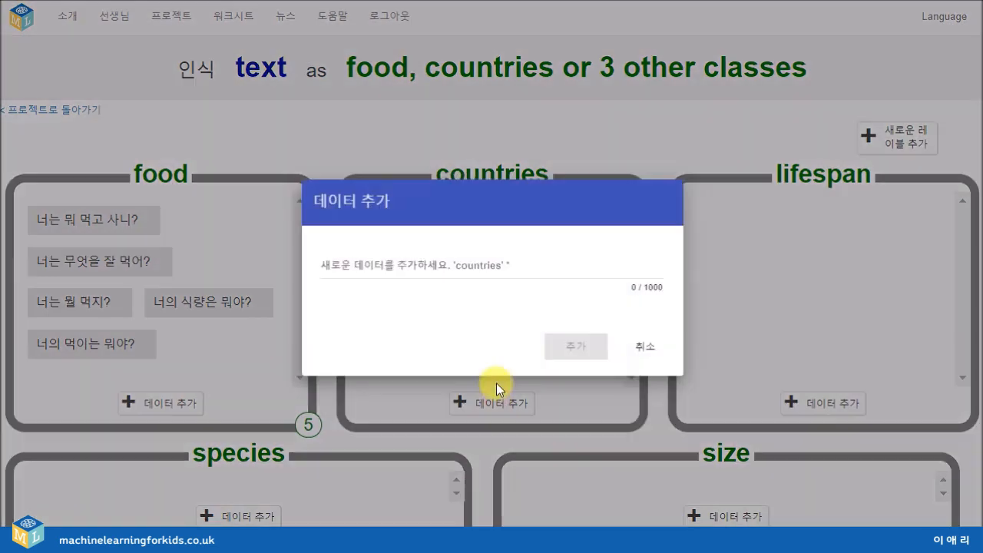
text(너는 어디에 사)
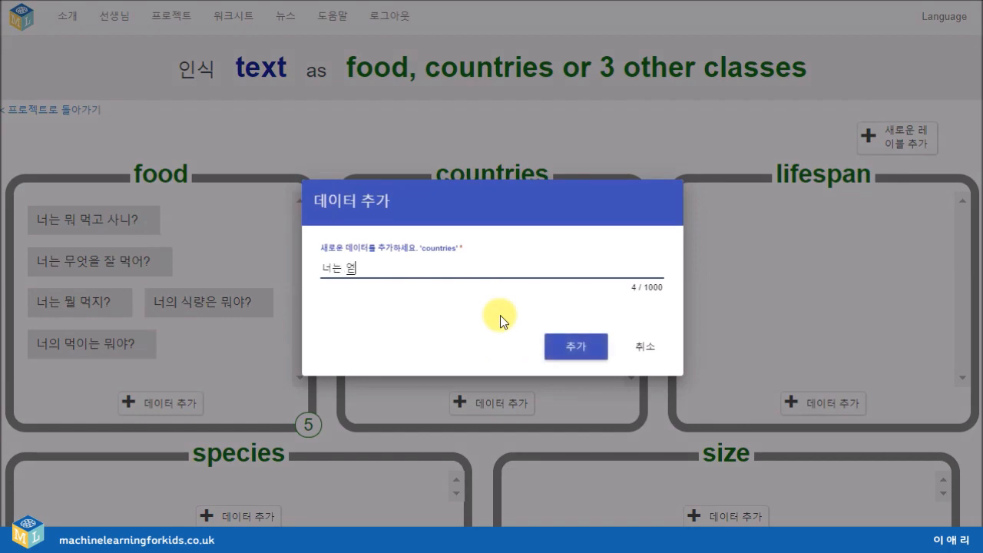
text(니?)
key(Return)
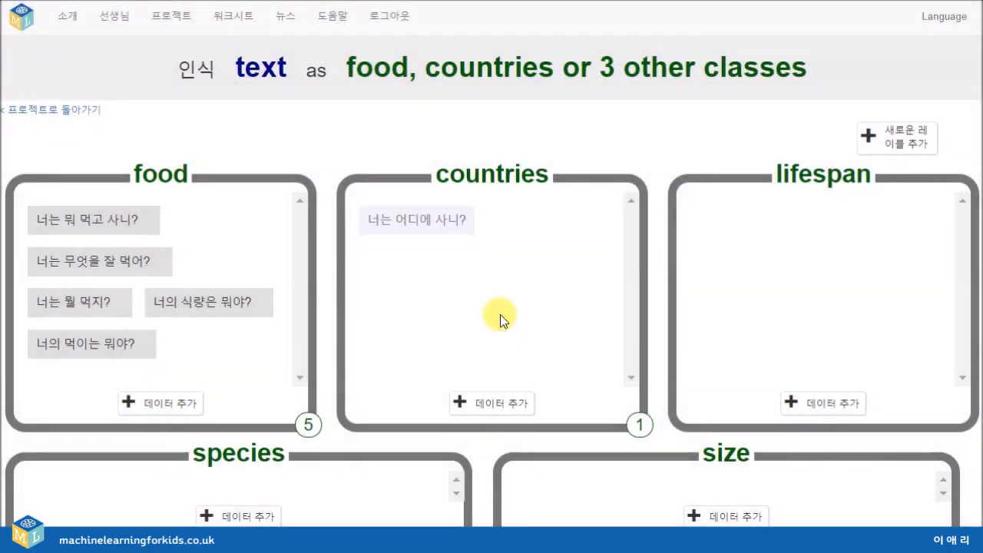
Add the training example "너는 어느 나라에 살아?" to the countries label.
click(504, 402)
text(너)
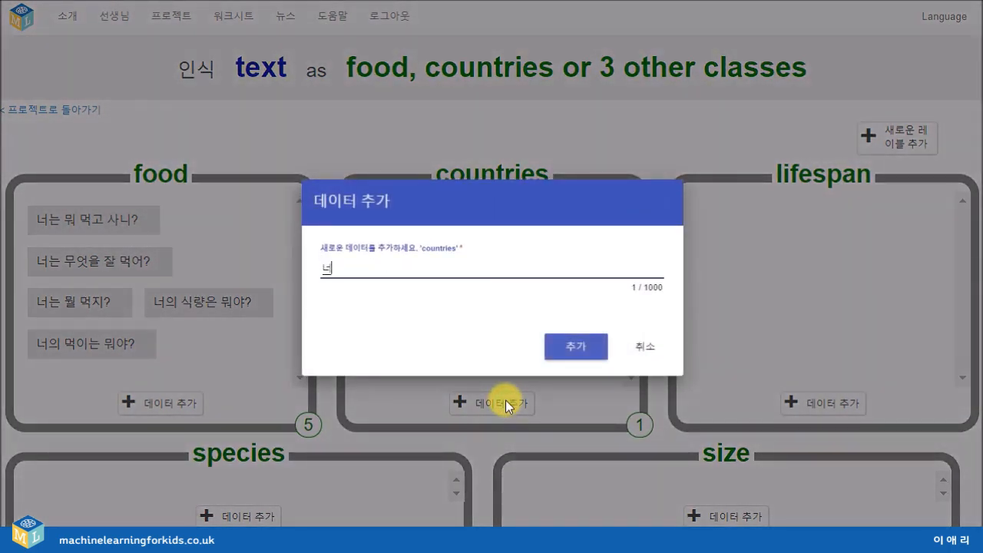
text(는 이디)
text( 나라에 살아)
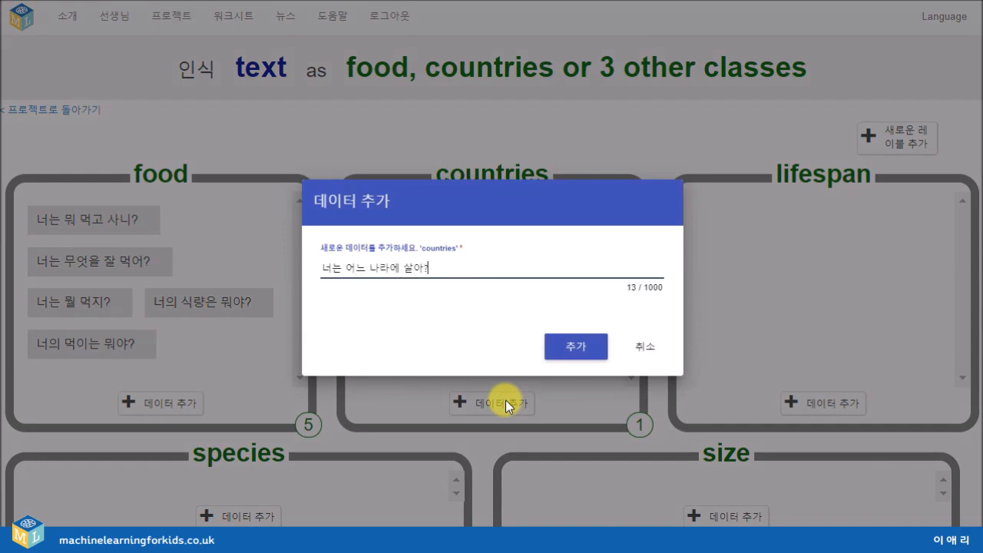
text(?)
key(Return)
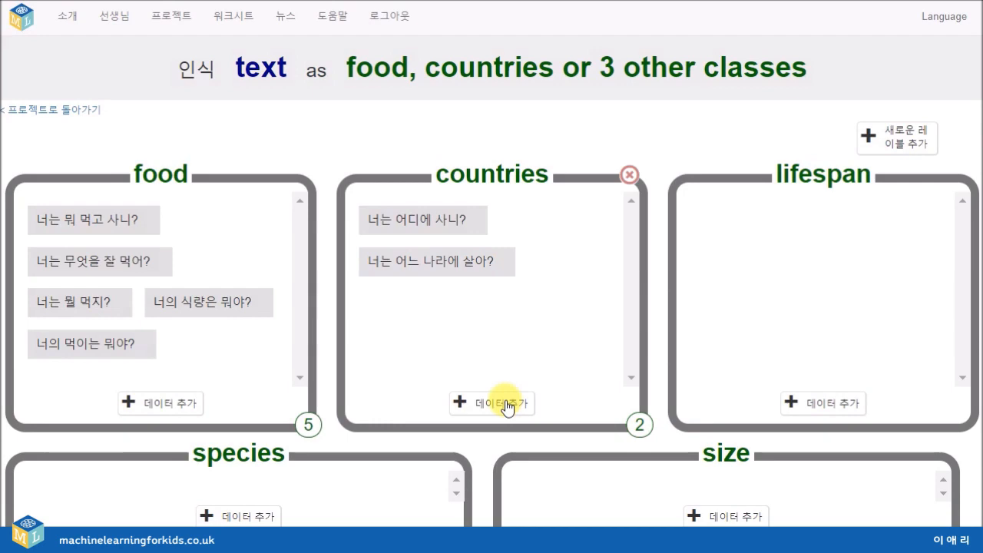
Add the training example "너는 어느 지역에 많이 있어?" to the countries label.
click(505, 404)
text(너는 언)
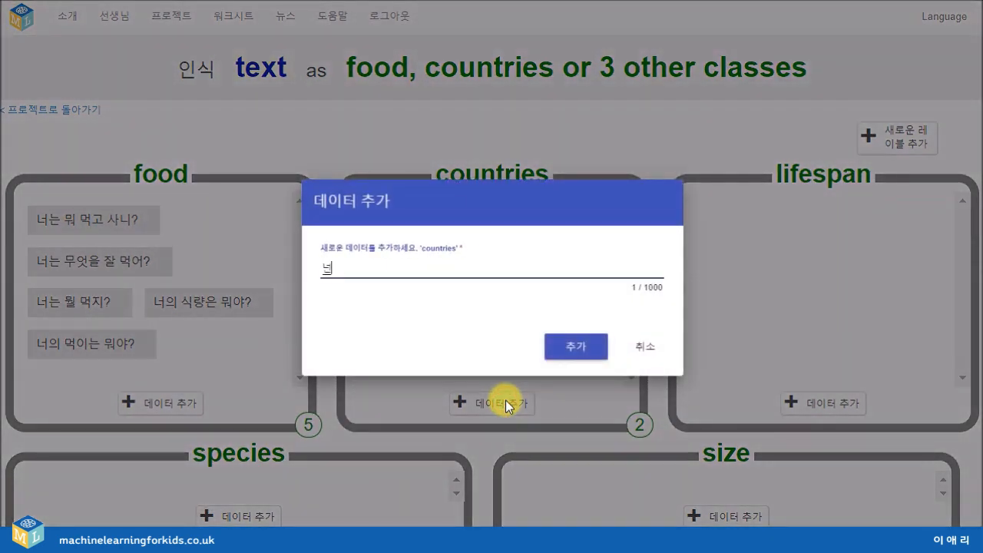
text(느 지역에 많이 )
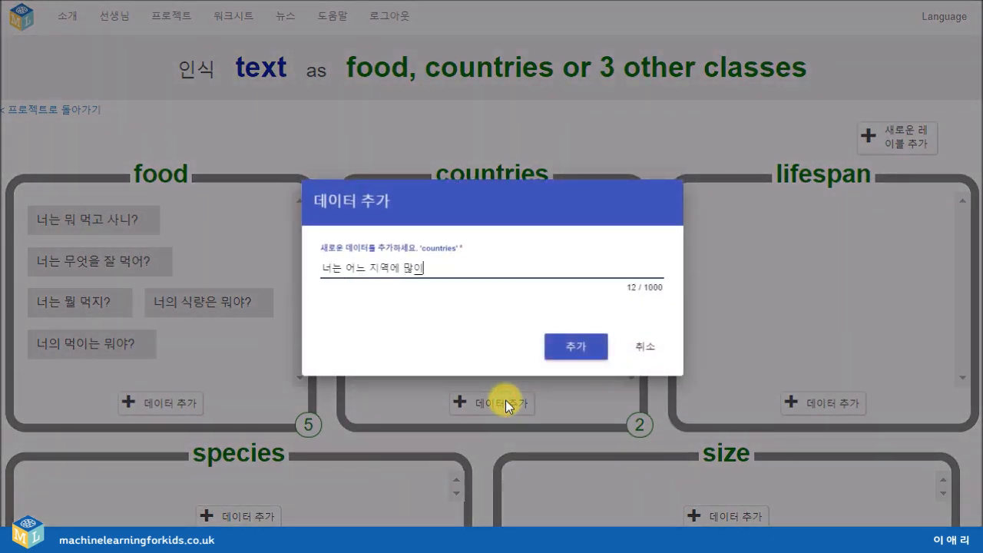
text(있어?)
key(Return)
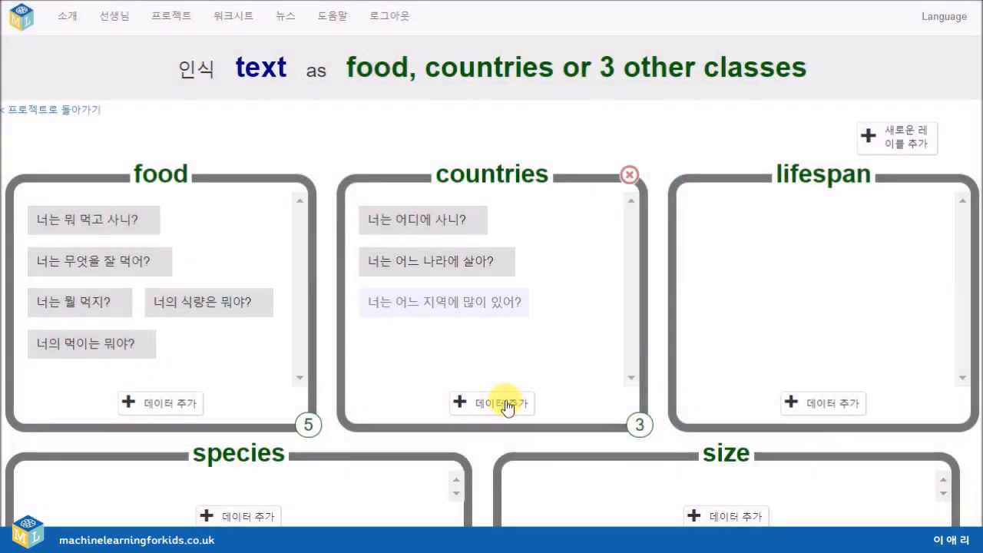
Add the training example "어디 가면 너를 볼 수 있어?" to the countries label.
click(506, 400)
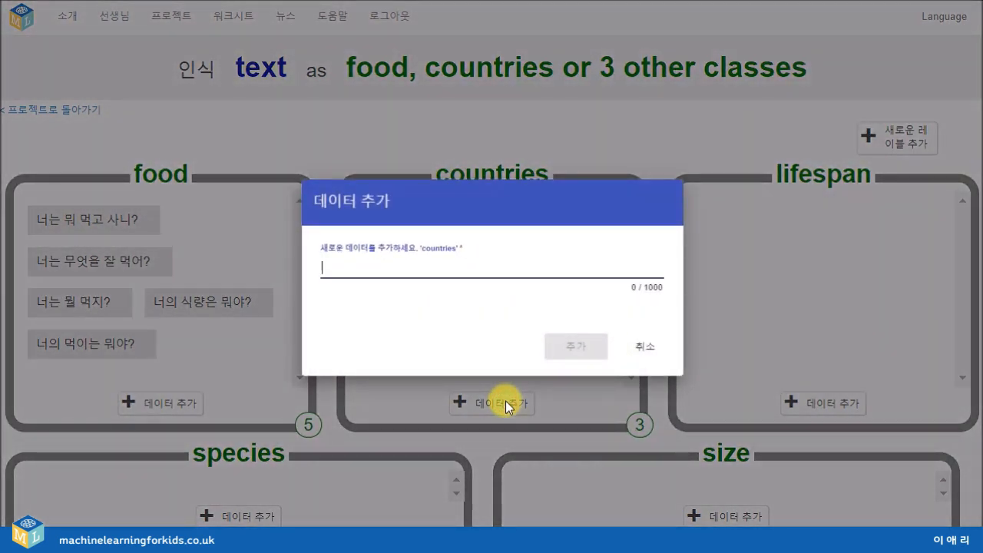
text(엘디 가면 너를 볼 수)
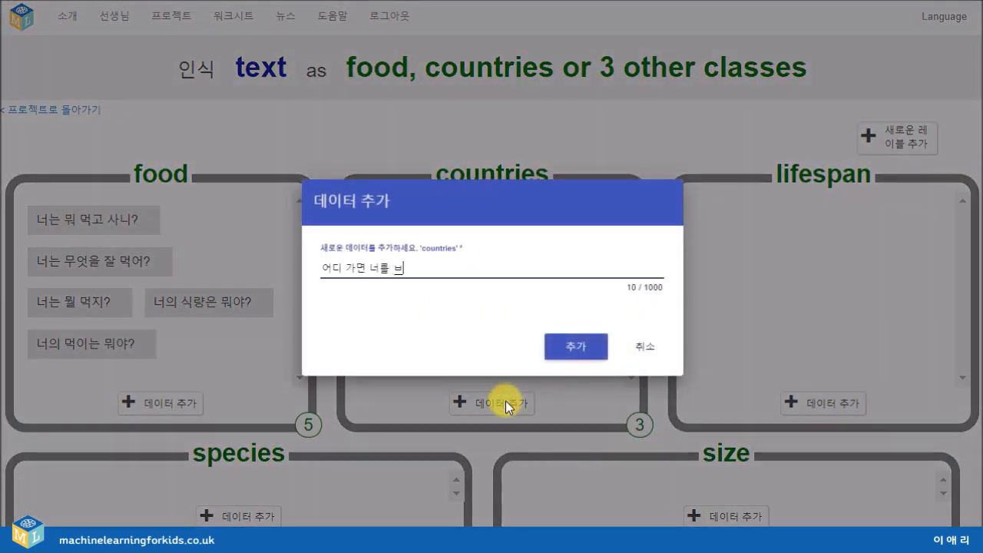
text( 있어?)
key(Return)
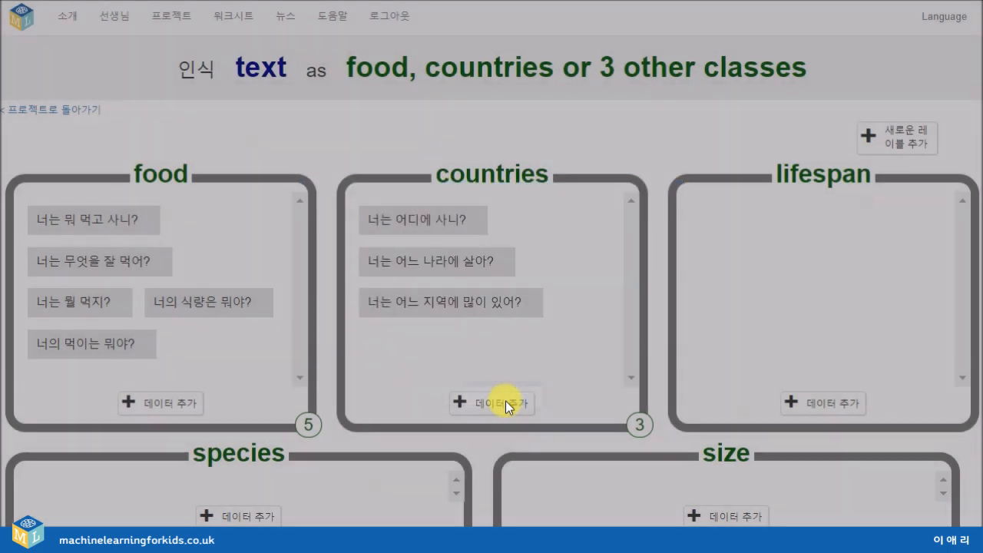
Add the training example "네 친구들이 많이 발견되는 곳은 어디니?" to the countries label.
click(506, 403)
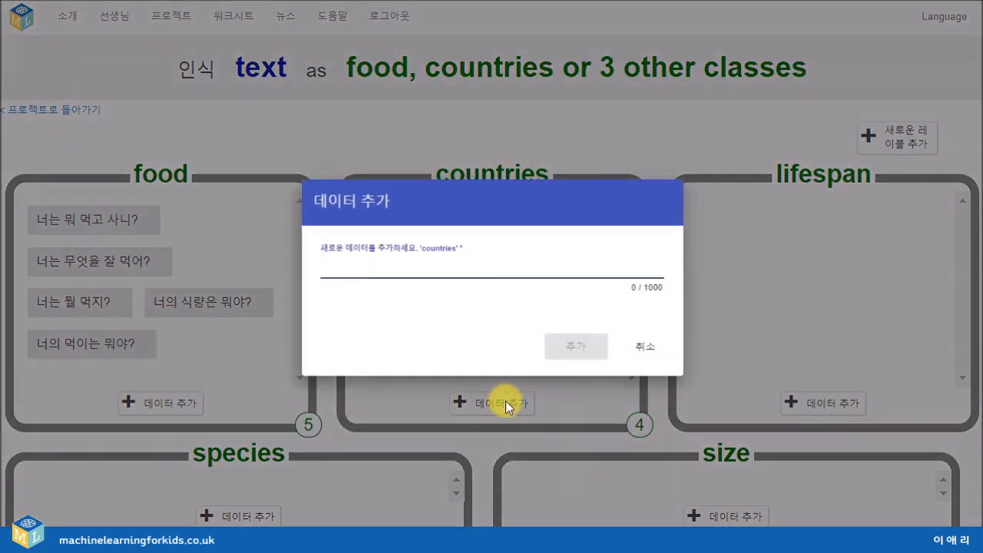
text(네 친구들이 많이)
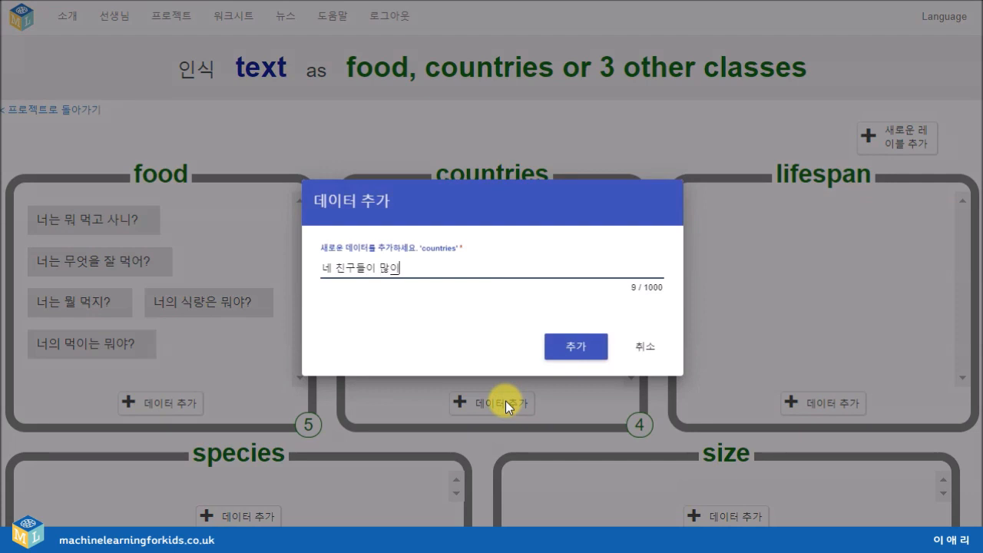
text( 발겨되는 곳은 어디니)
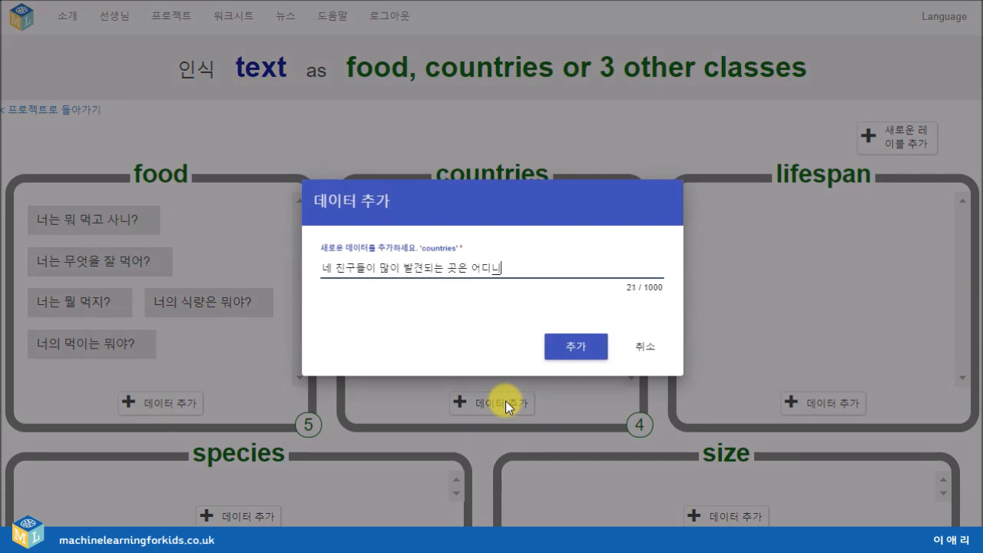
text(?)
key(Return)
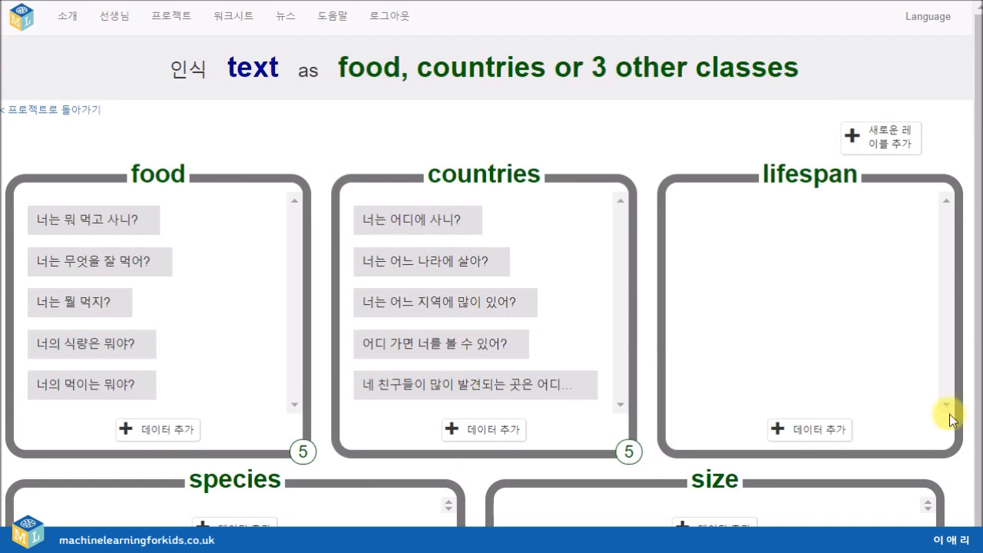
Add the training example "넌 몇 년 정도 살 수 있니?" to the lifespan label.
click(826, 430)
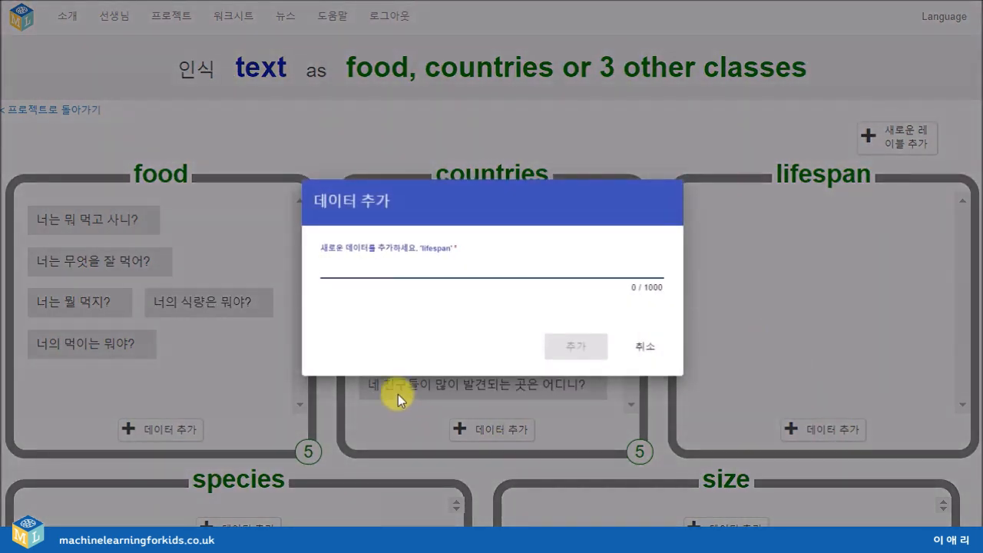
text(넌 몇 면)
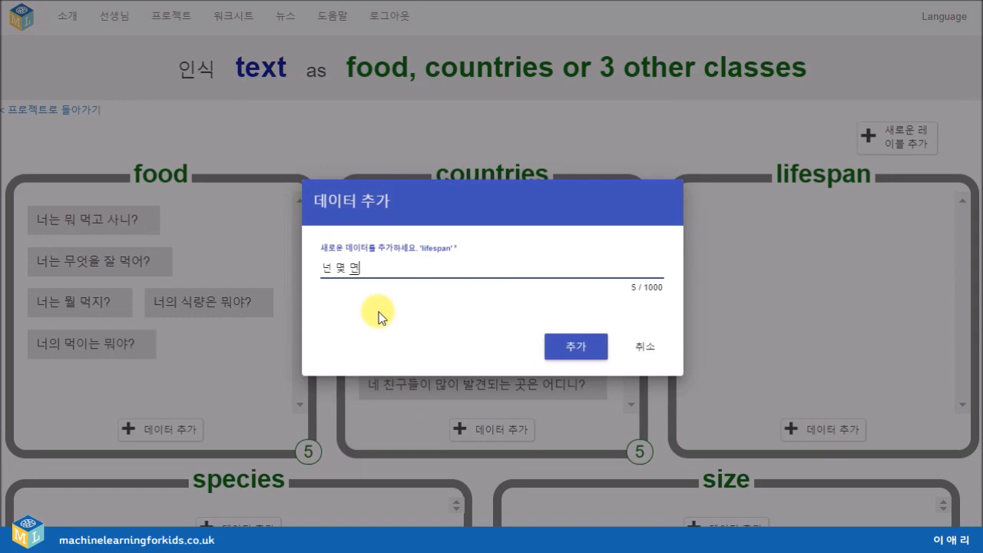
key(BackSpace)
text(년 정도 살 수 있니?)
key(Return)
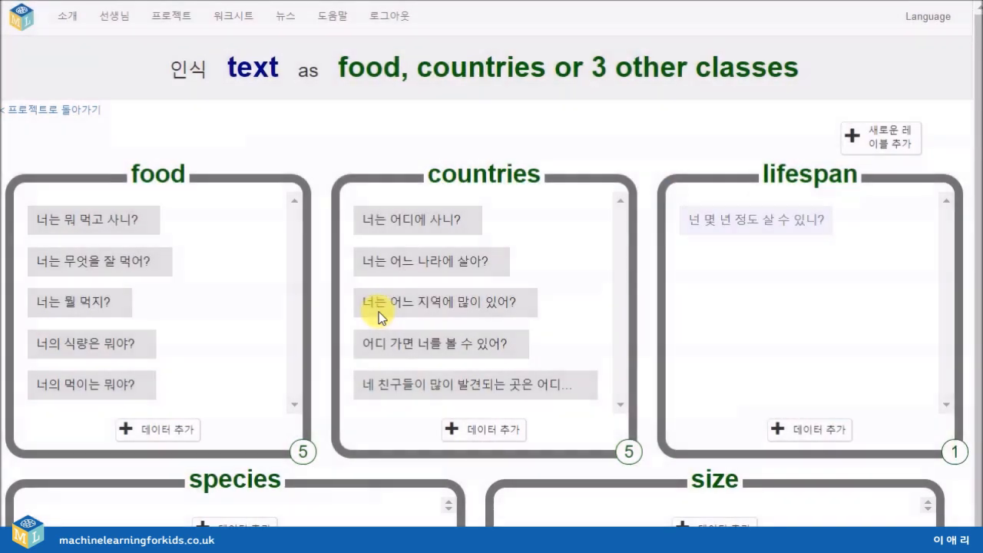
Add the training example "너와 친구들은 얼마나 오래 살아?" to the lifespan label.
click(814, 429)
text(너와 친구들의)
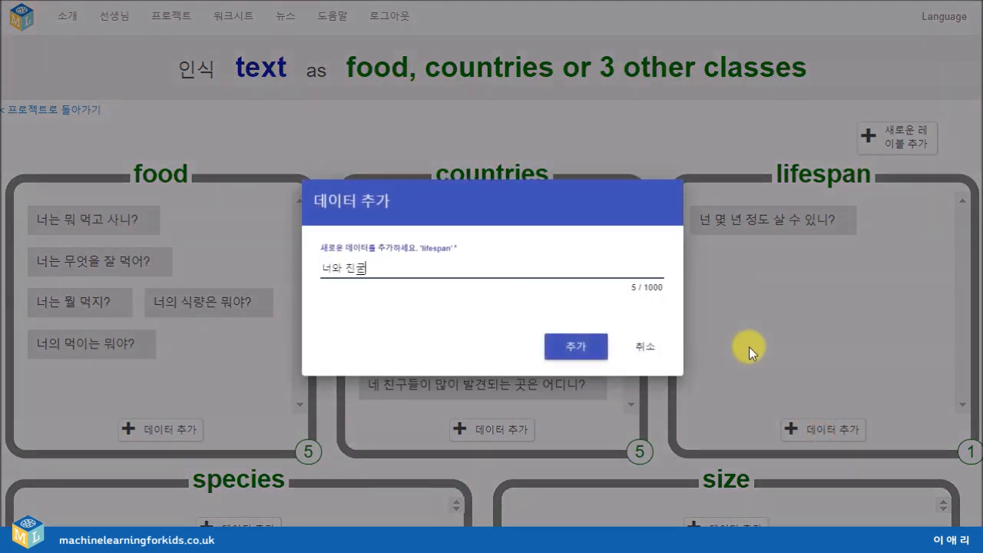
text( 얼마나 오래 살아)
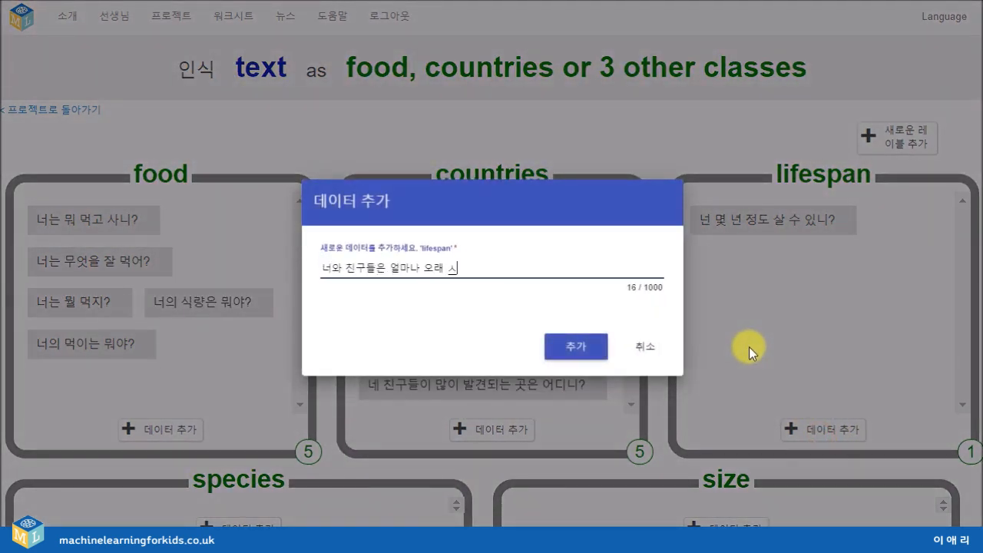
text(?)
key(Return)
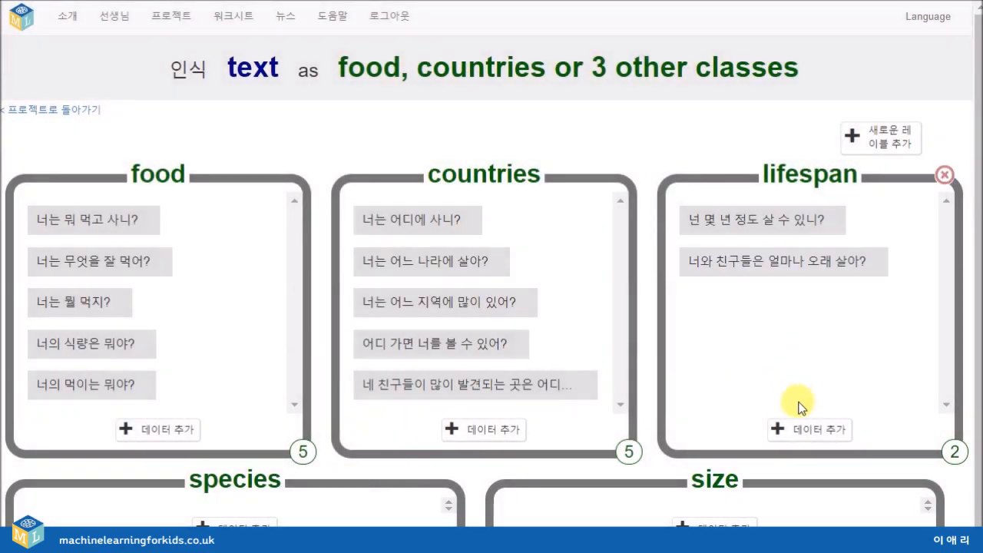
Add the training example "너의 수명은?" to the lifespan label.
click(804, 431)
text(너의 수명은)
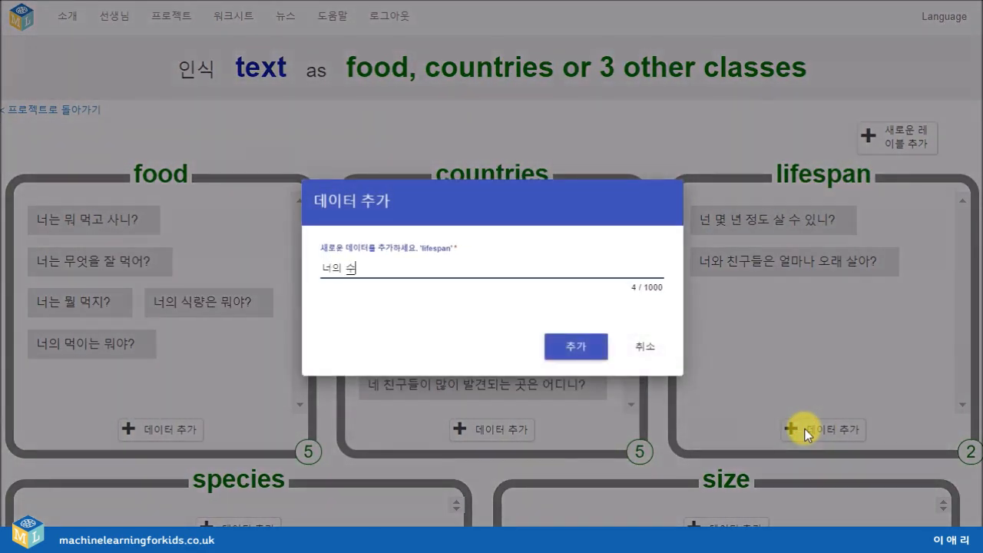
text(?)
key(Return)
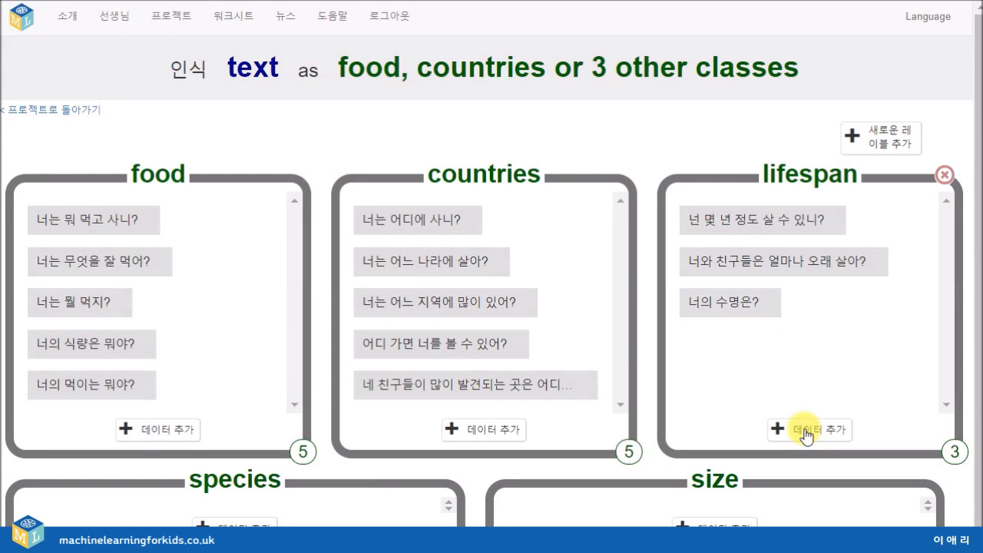
Add the training example "너희들은 몇 살까지 사니?" to the lifespan label.
click(807, 432)
text(너히들)
key(BackSpace)
key(BackSpace)
text(들은 ㅁ)
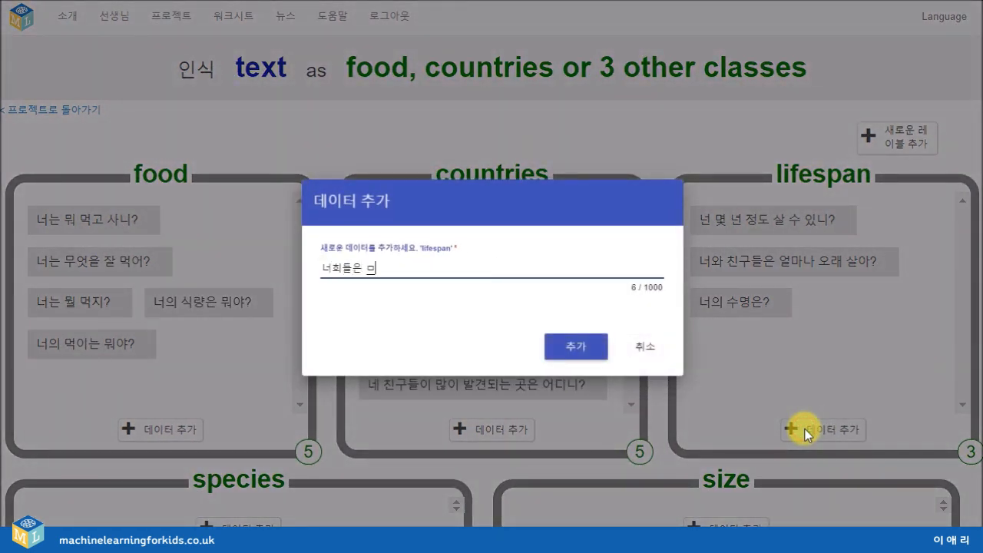
text( 살까지 사니?)
key(Return)
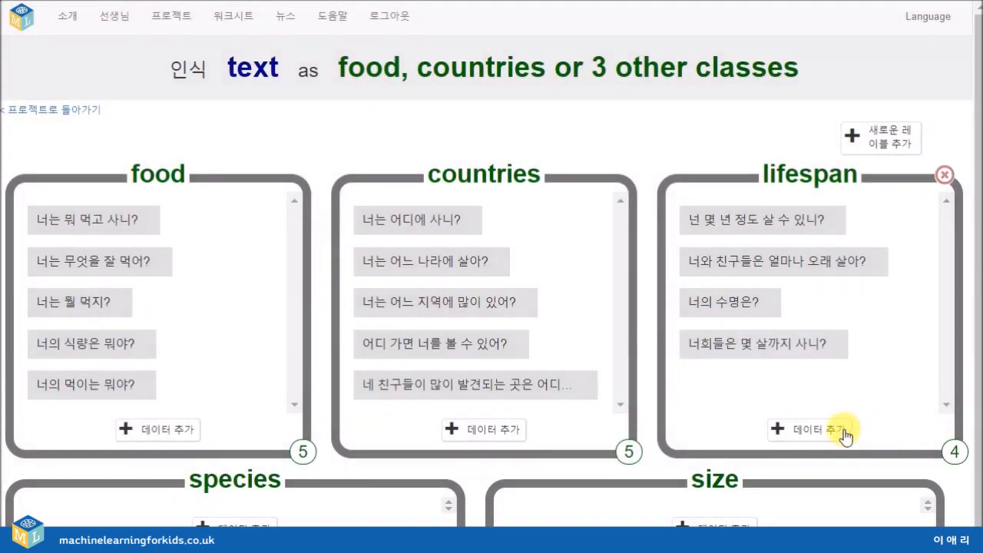
Add the training example "너희들의 평균 수명은 얼마야?" to the lifespan label.
click(845, 435)
text(너희들의)
text( 평ㄱ 수명은 얼마야?)
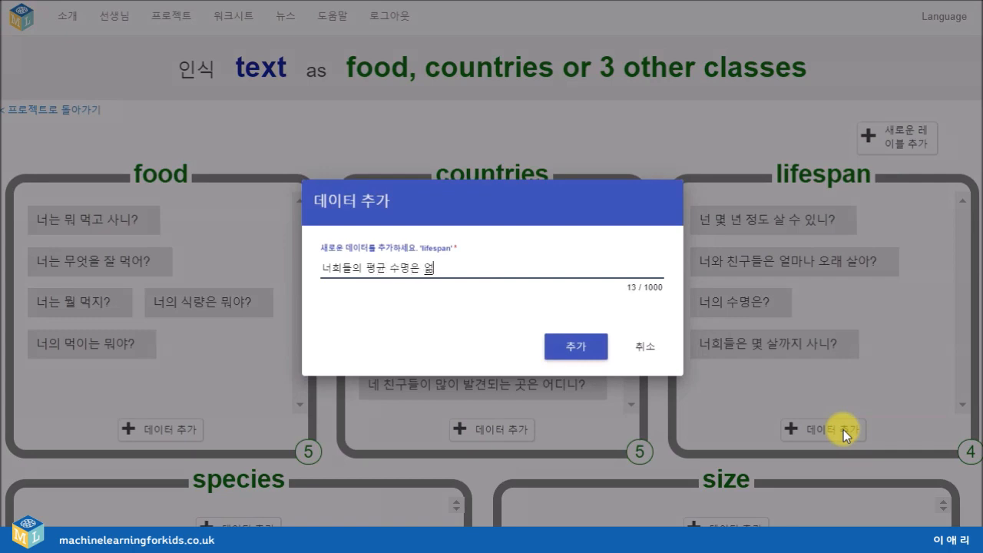
key(Return)
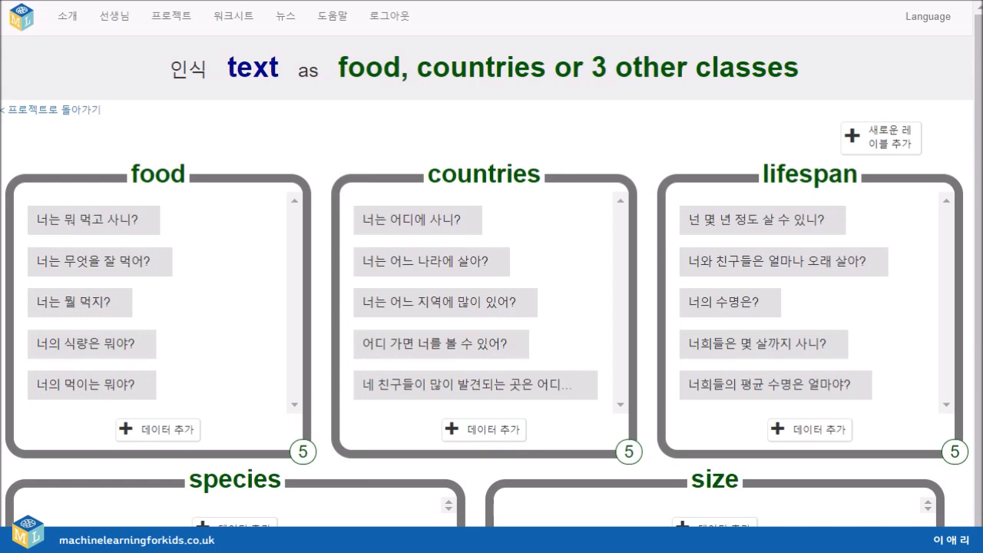
Add the training example "너희들은 어떤 종류가 있니?" to the species label.
scroll(975, 149, down, 1)
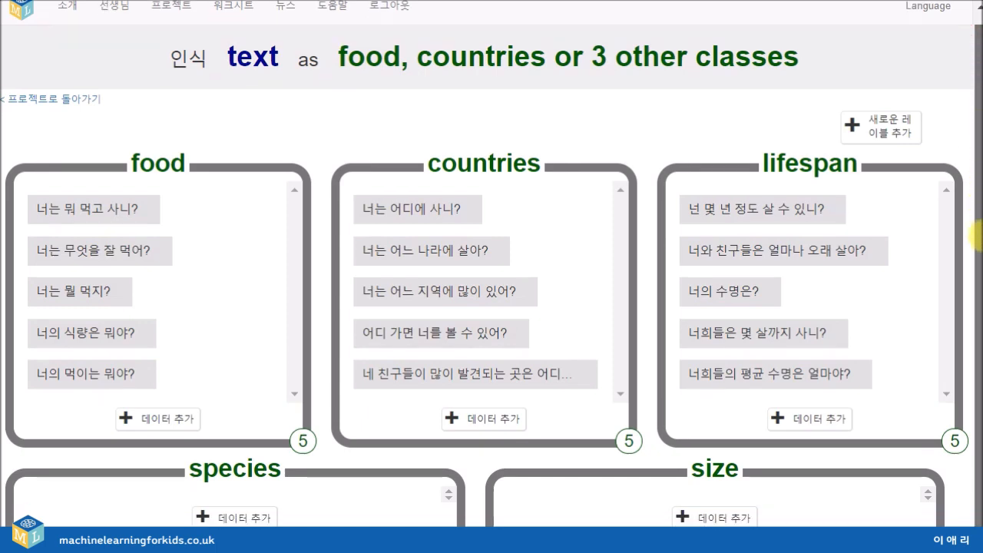
click(221, 519)
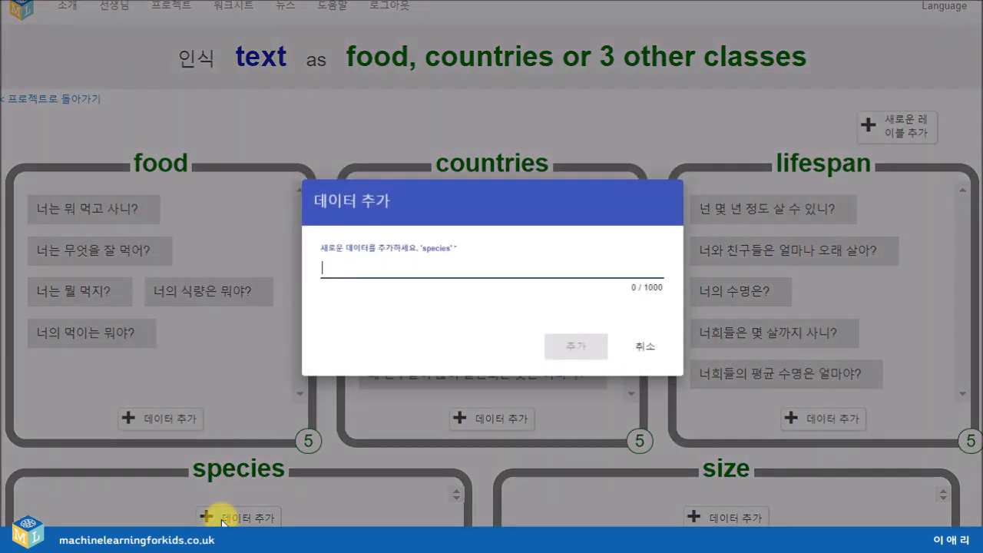
text(너희들)
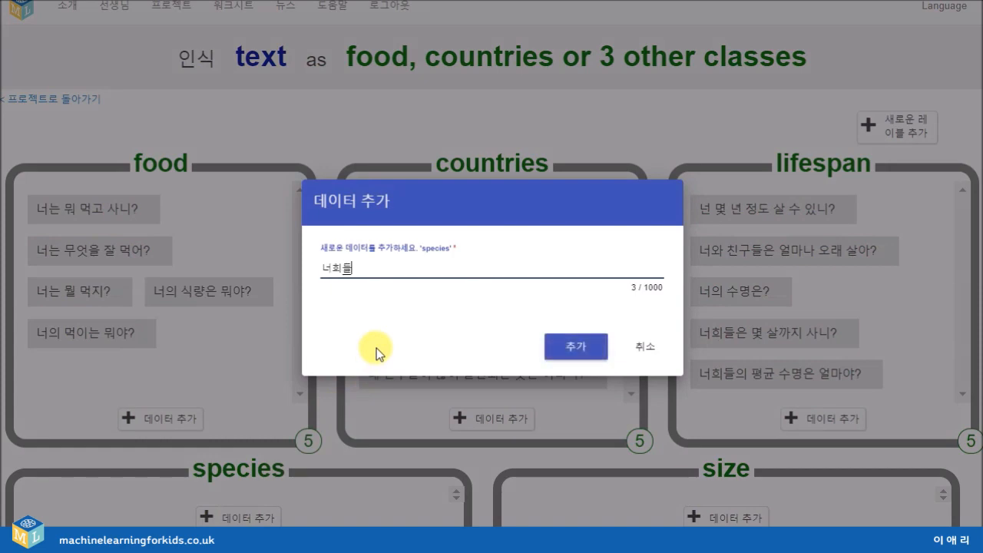
text(은 어떤 종류가 있니?)
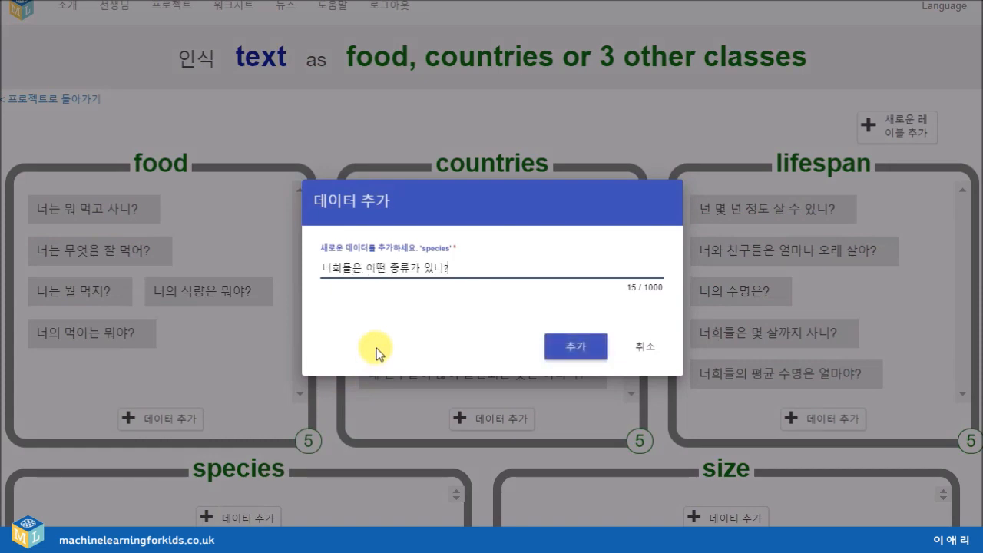
key(Return)
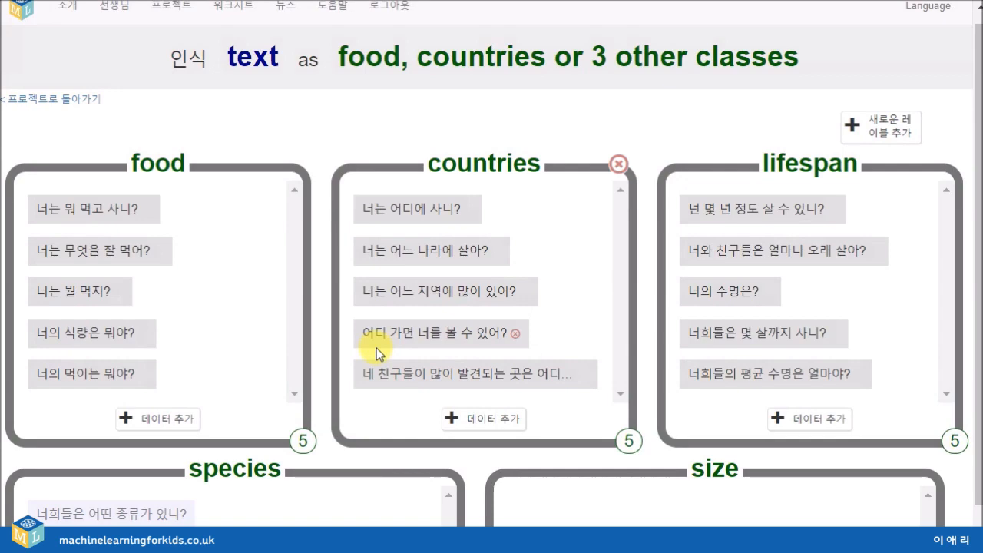
Add the training example "너희는 맹금류에 속해?" to the species label.
scroll(968, 392, down, 1)
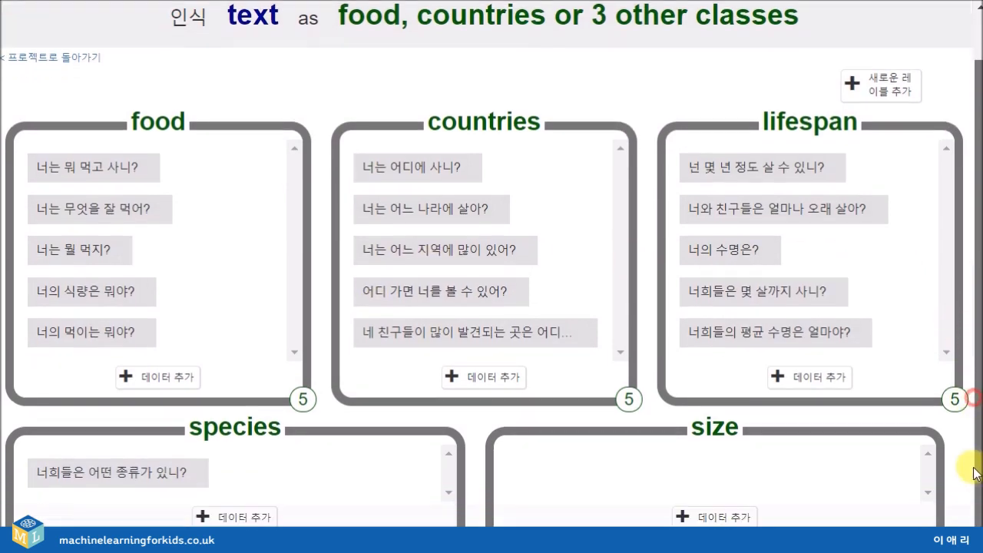
click(265, 522)
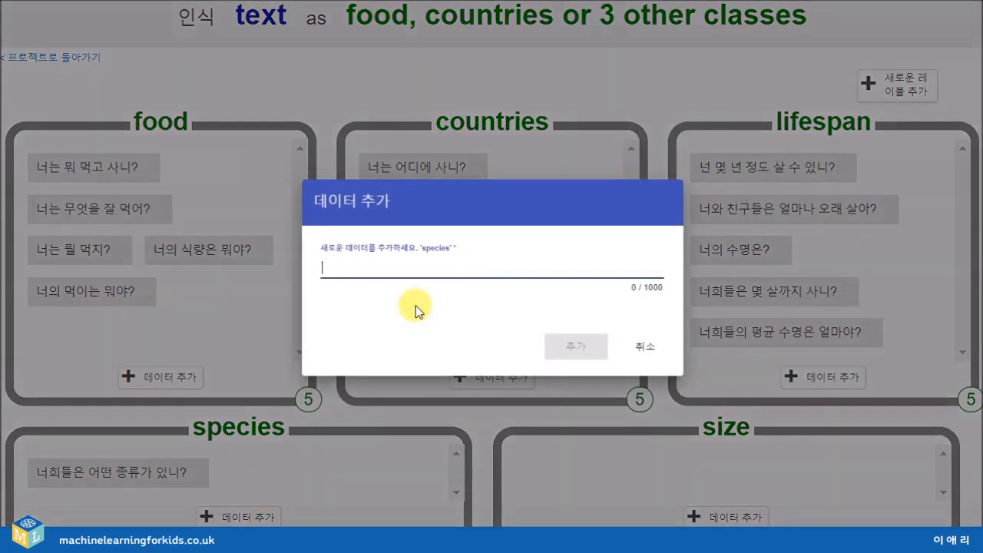
text(너희는 맹금류에 속)
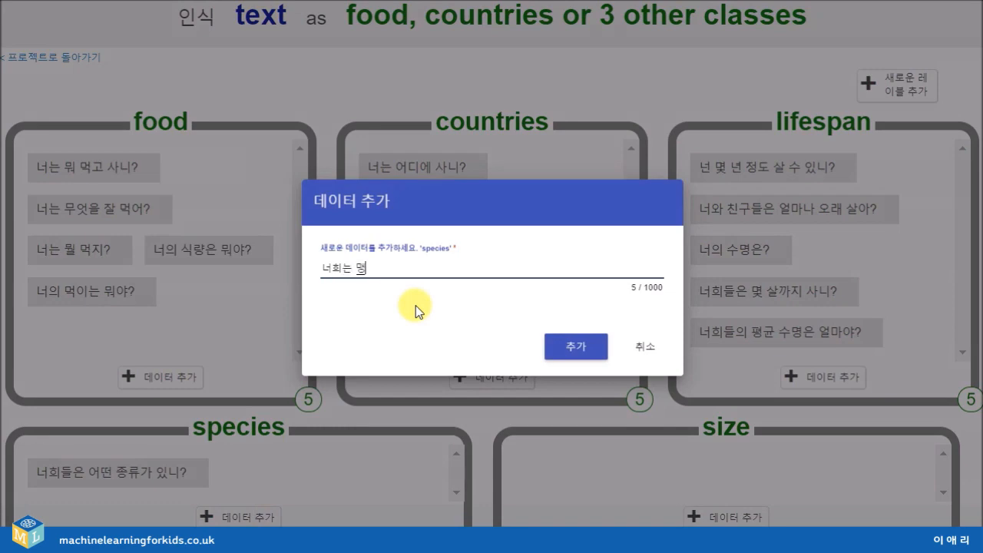
text(해?)
key(Return)
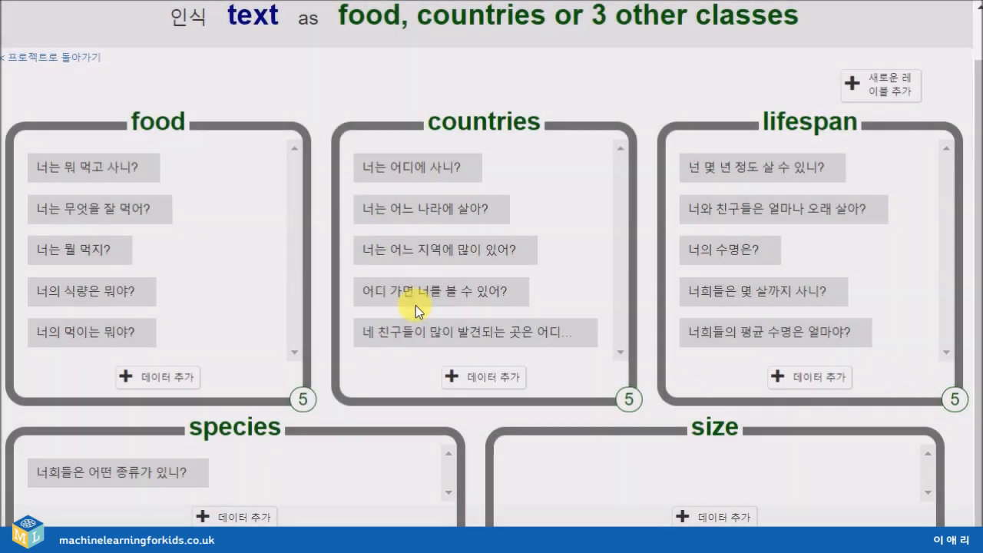
Add the training example "너희는 멸종 위기야?" to the species label.
click(258, 517)
text(너희는)
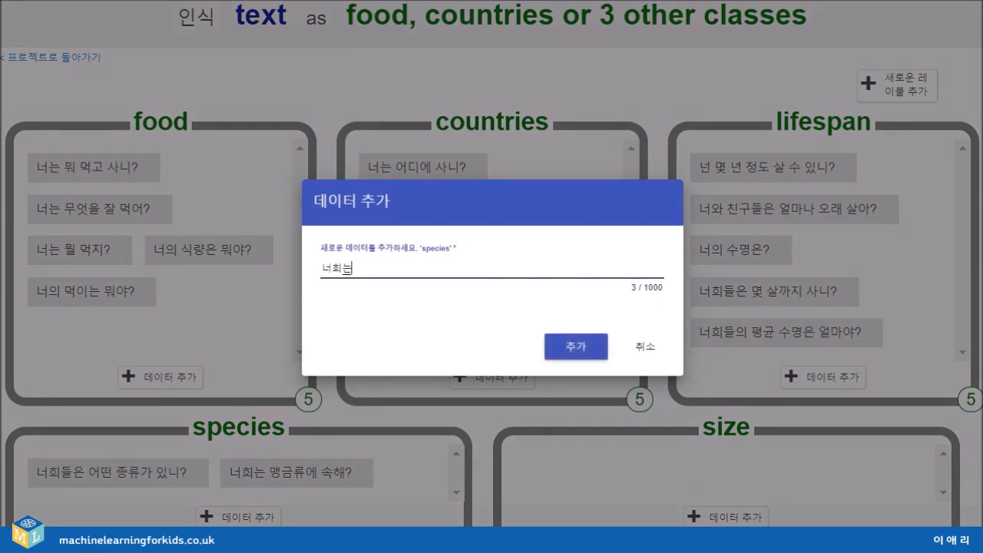
text( 멸종 위기야?)
key(Return)
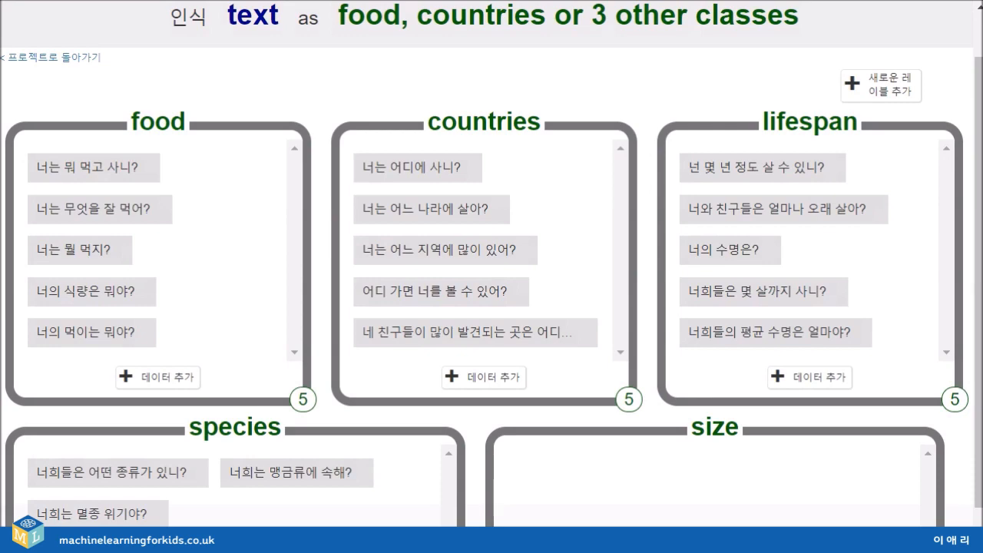
Add the training example "부엉이와 올빼미는 어떻게 달라?" to the species label.
scroll(969, 499, down, 1)
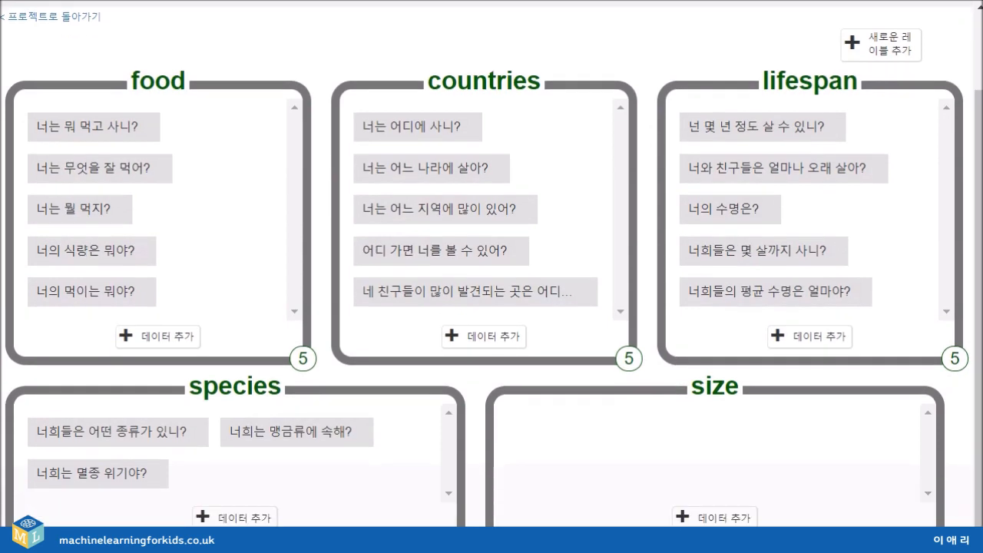
click(241, 519)
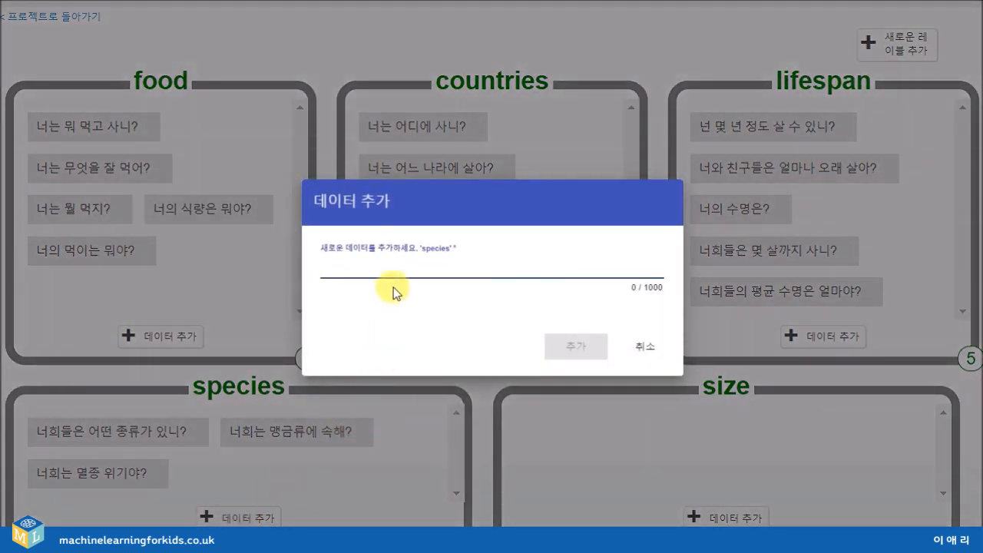
text(부어)
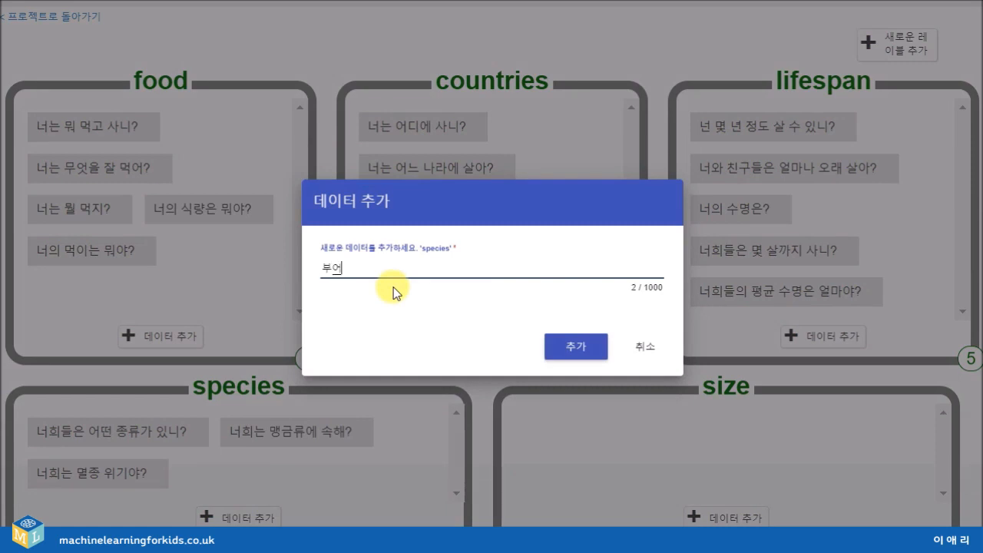
text(이와 올빼미는 어떻게 달라)
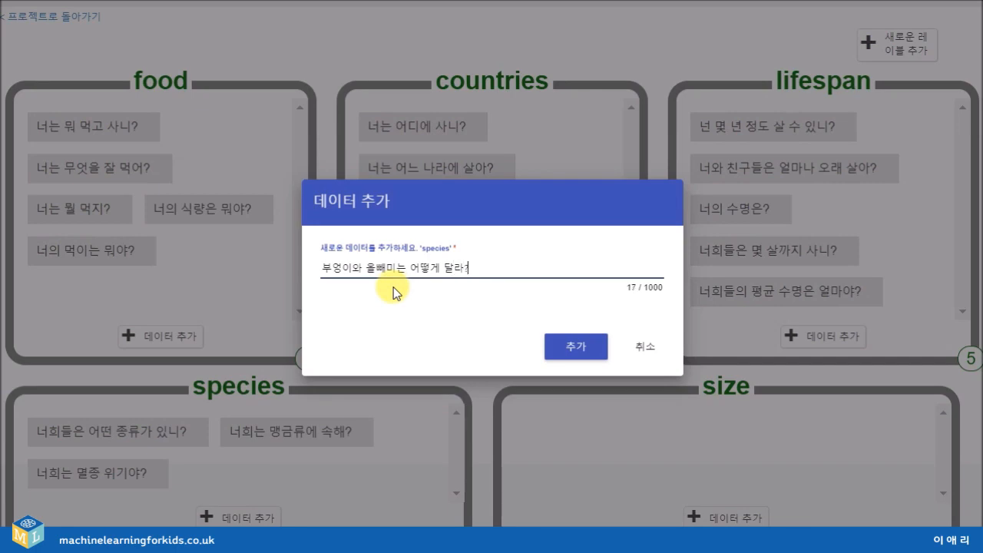
key(Return)
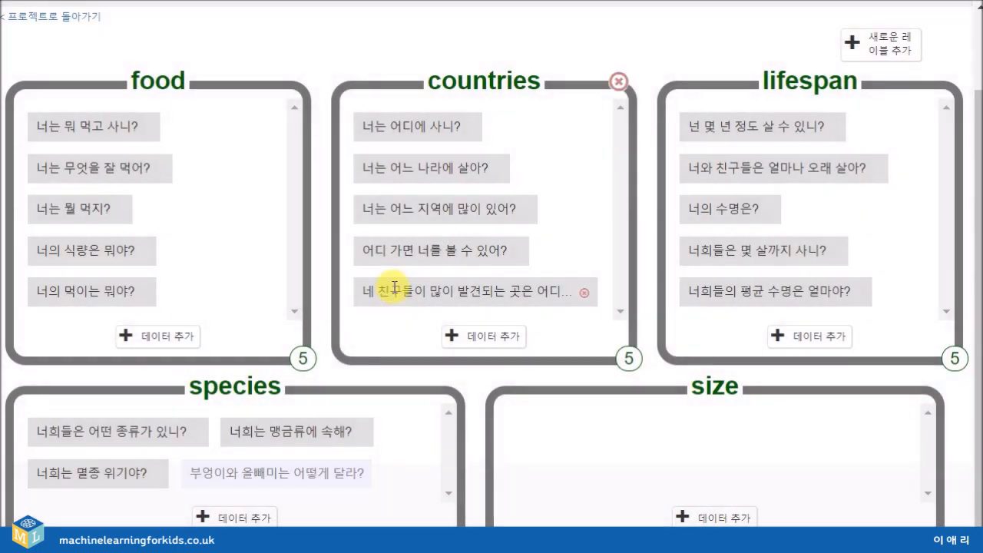
Add the training example "올빼미의 종은 뭐야?" to the species label.
click(259, 511)
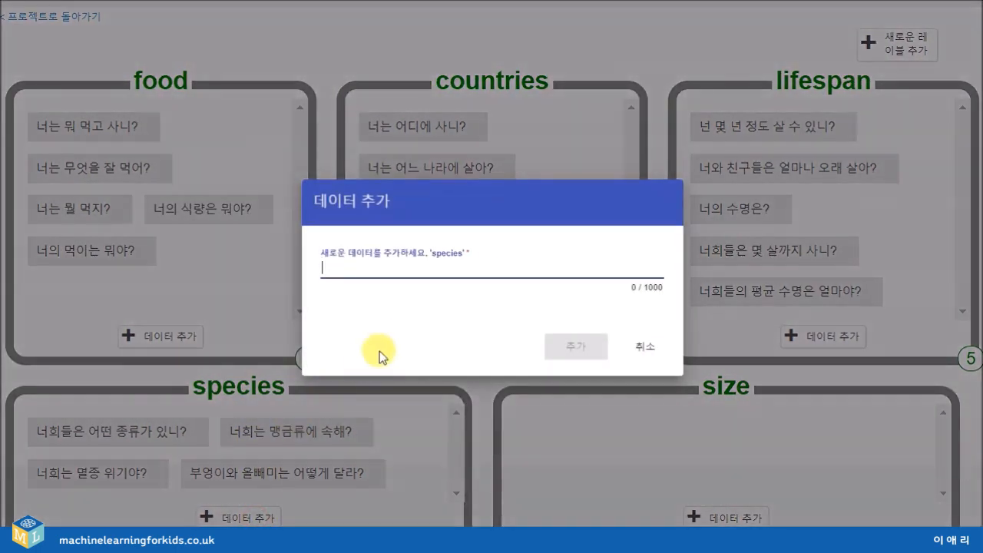
text(이빼미의 종의)
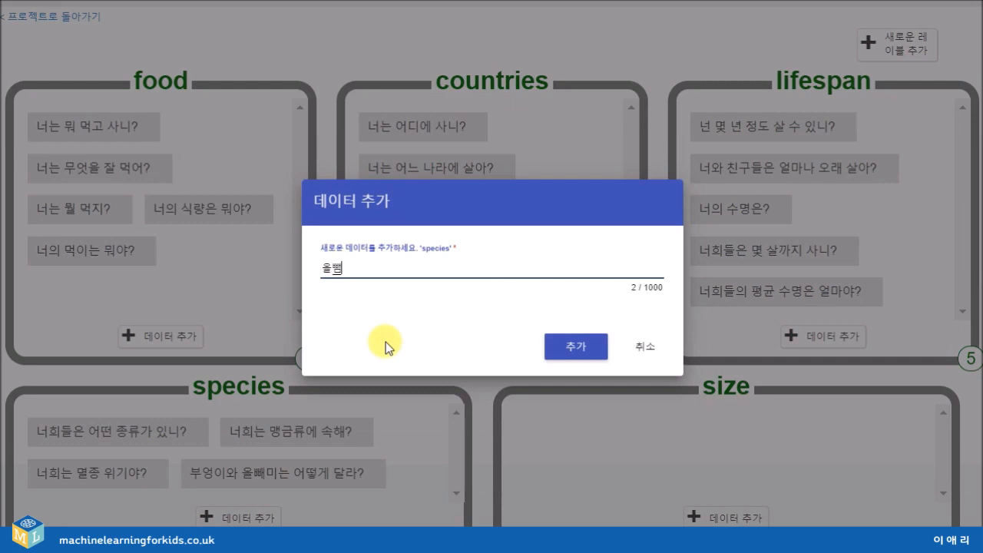
text(은 뭐야?)
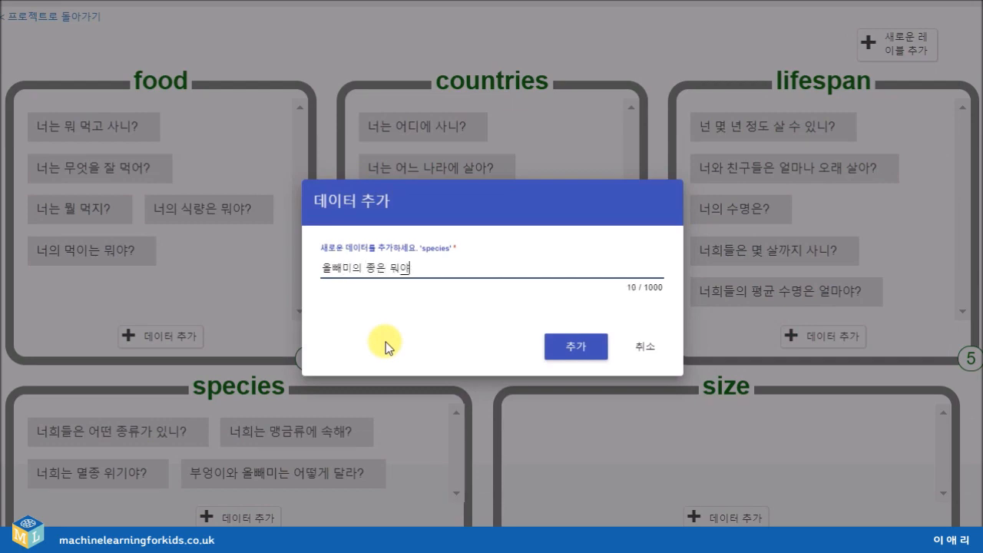
key(Return)
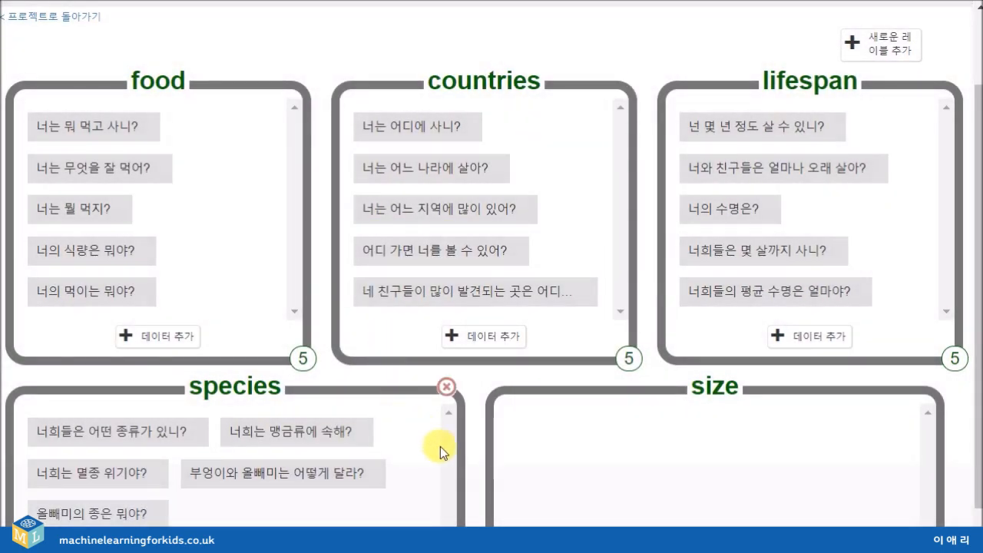
Add the training example "올빼미는 부엉이보다 크니?" to the size label.
scroll(963, 457, down, 1)
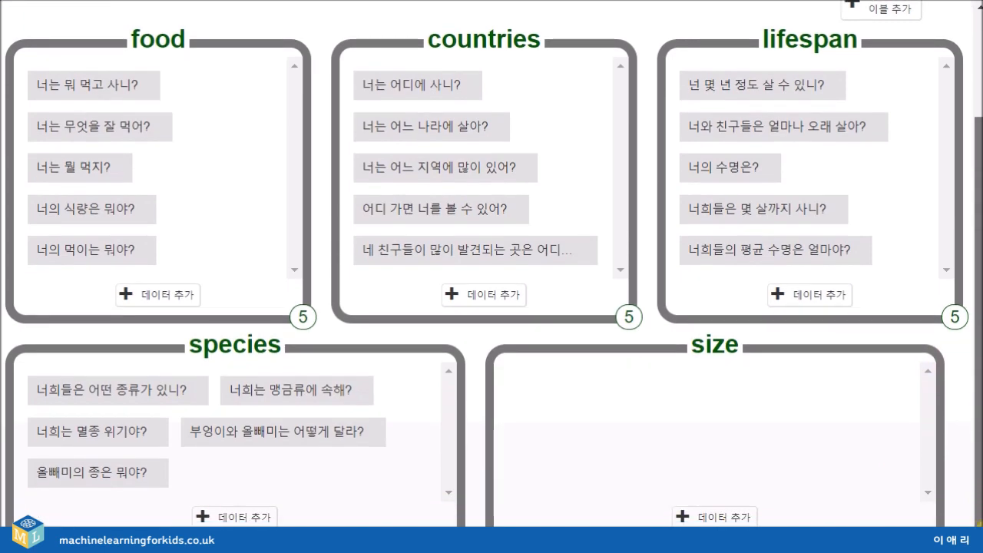
click(711, 518)
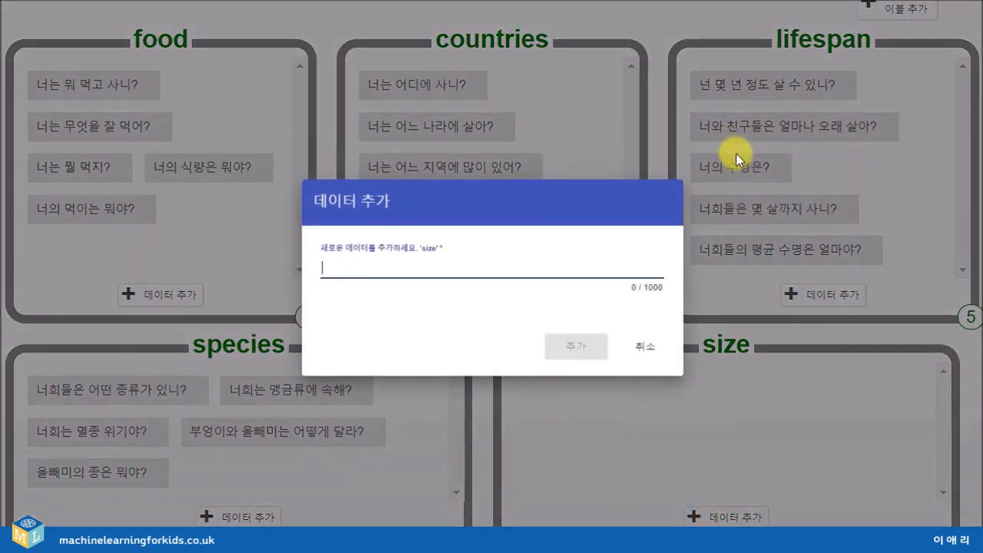
text(올빼)
text(미는 부엉이)
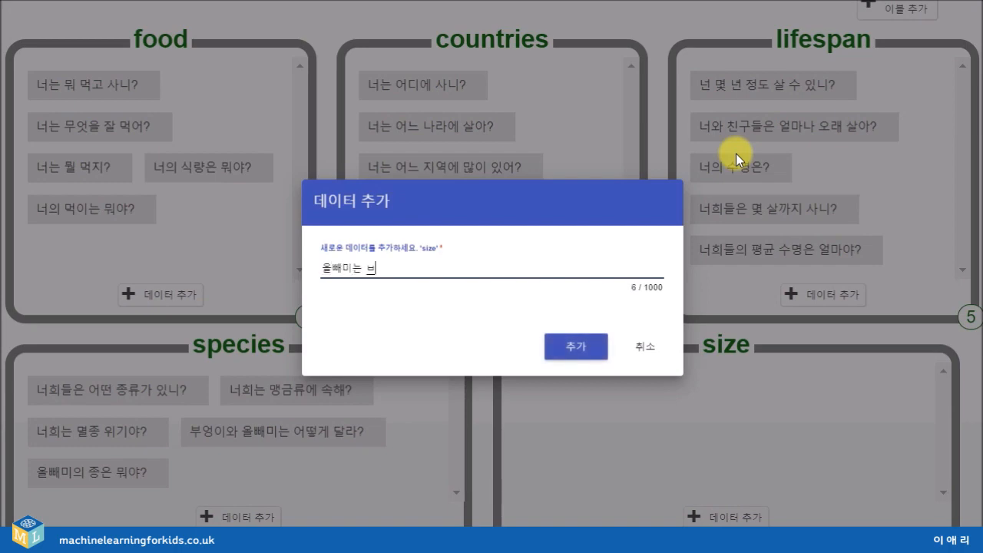
text(보다 ㅋㅡ니?)
key(Return)
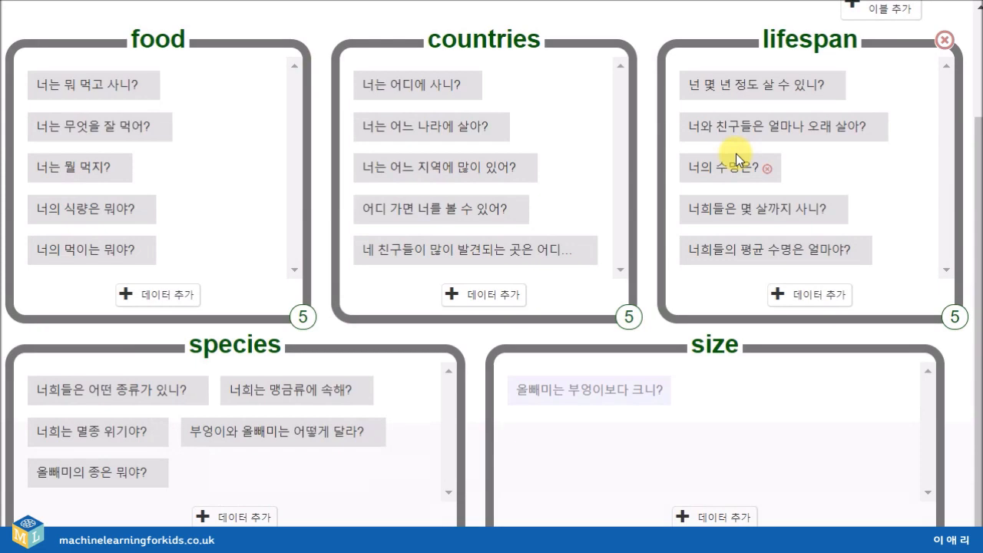
Add the training example "너의 크기가 얼마만해?" to the size label.
click(741, 517)
text(ㄴㅓ의 크기가 얼마만해?)
key(Return)
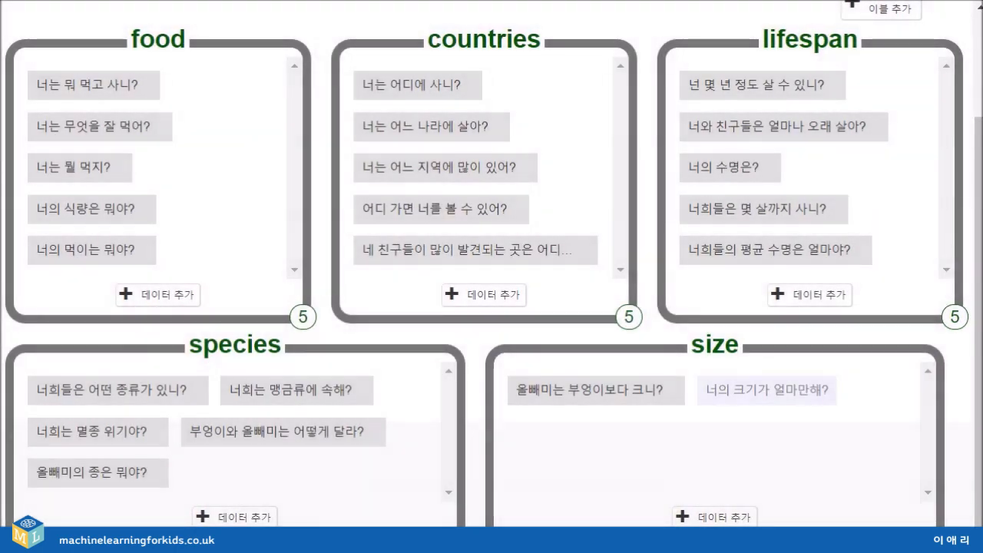
Add the training example "너희들은 얼마만큼 클 수 있어?" to the size label.
click(743, 518)
text(너희들은)
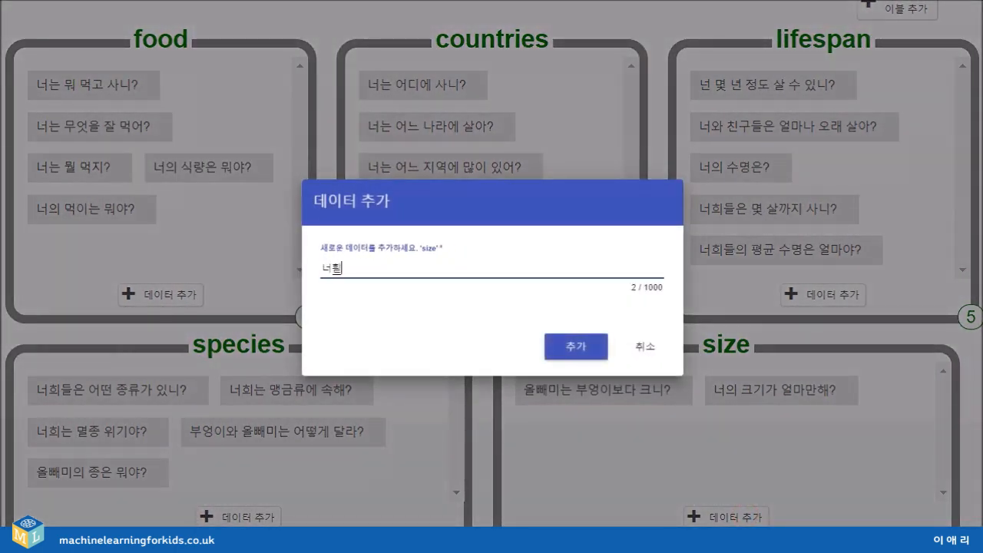
text( 얼마맨큼 클 수 있어)
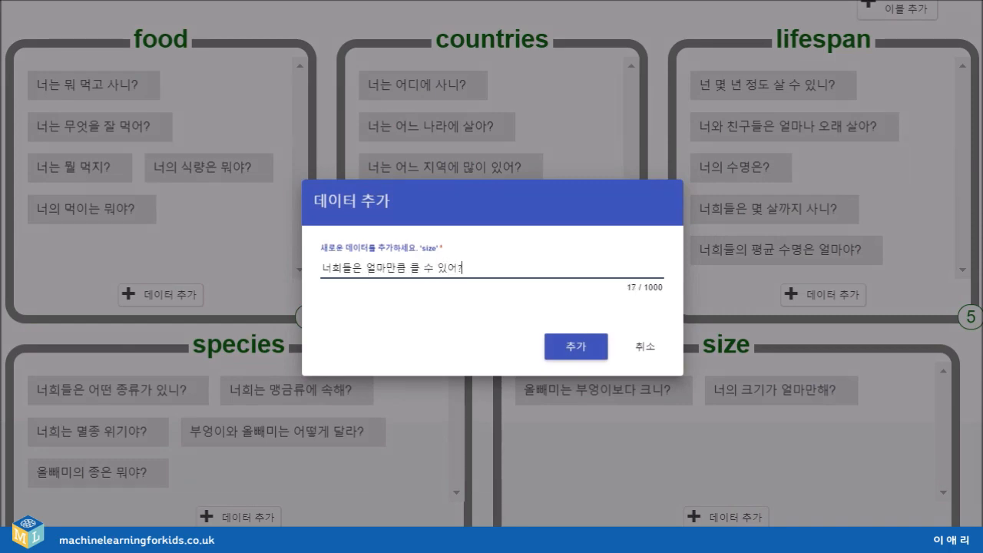
text(?)
key(Return)
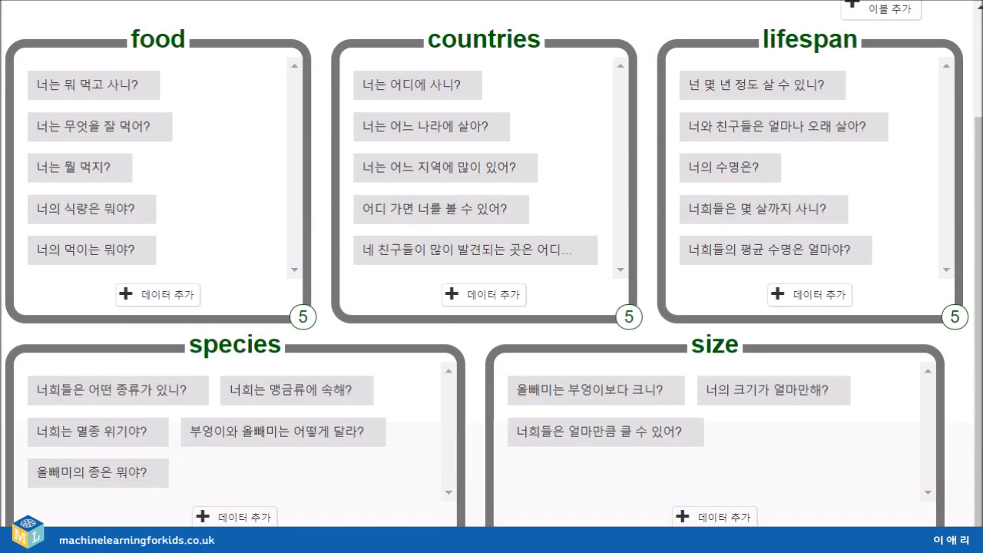
Add the training example "올빼미는 얼마나 커?" to the size label.
click(681, 517)
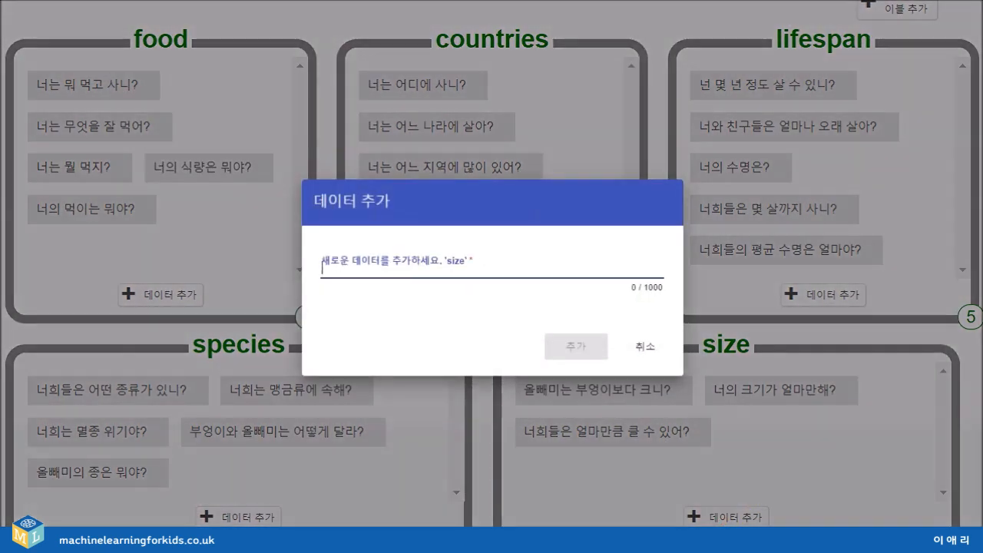
text(올빼미)
text(는 ㅇ러)
text(얼마나 커?)
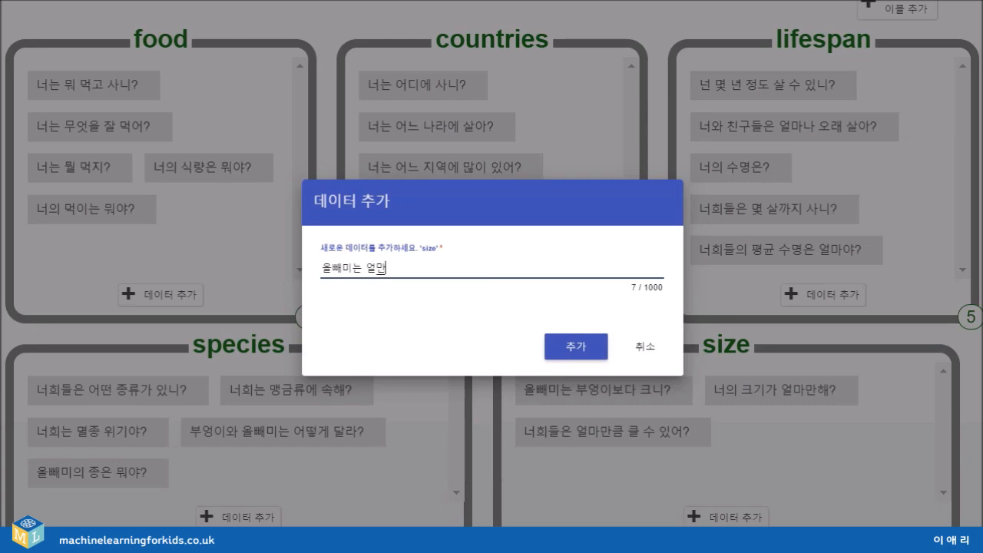
key(Return)
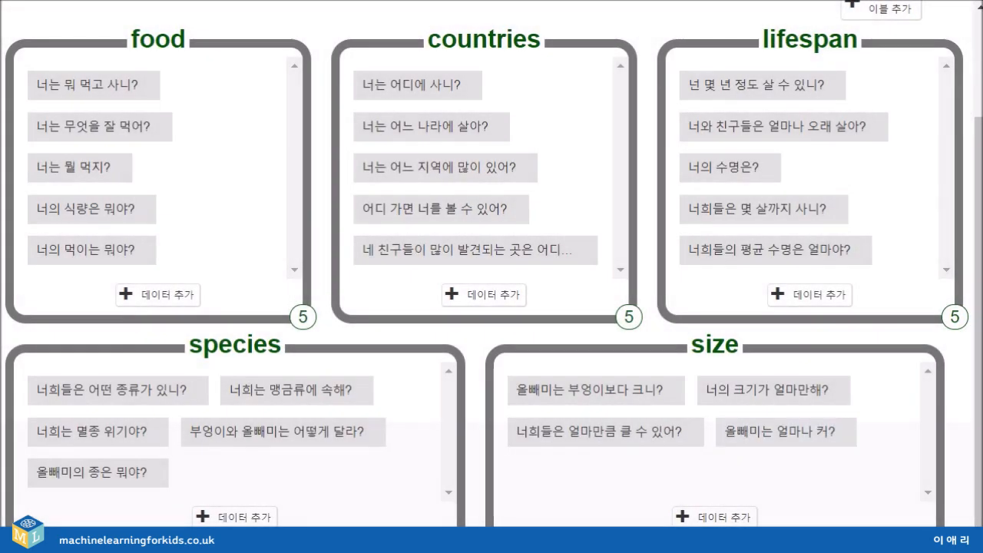
Add the training example "올빼미의 길이는 얼마야?" to the size label and delete it again.
click(736, 516)
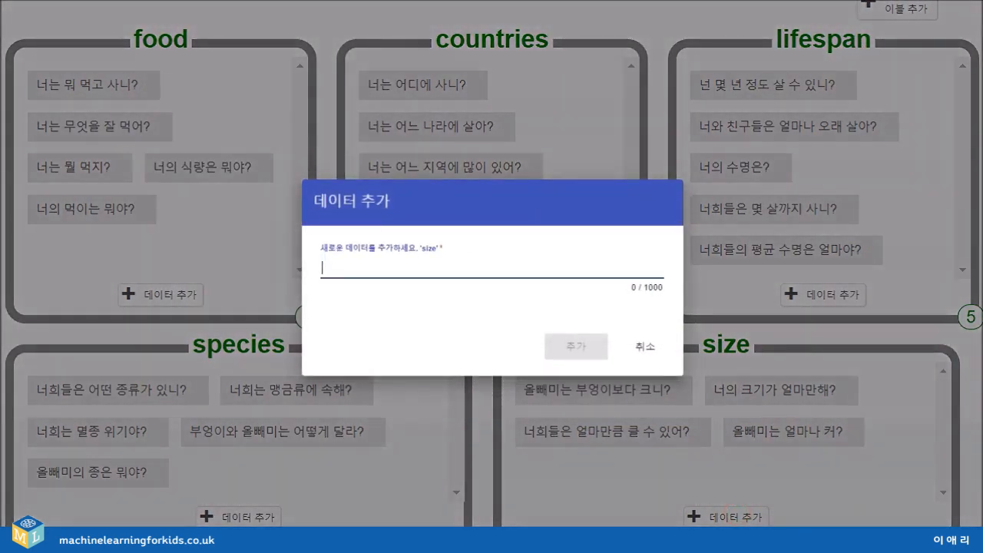
text(의빼미의 길이는)
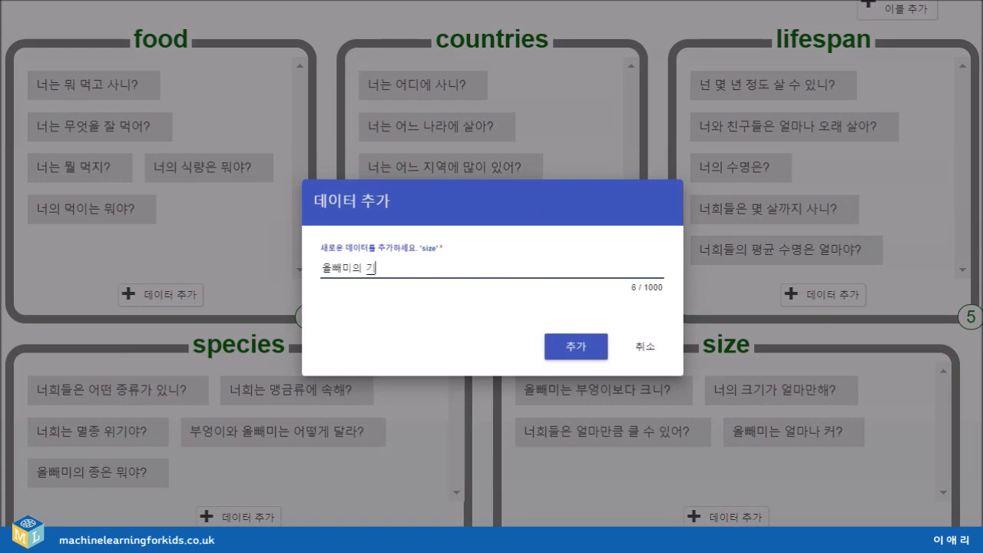
text( 얼마야?)
key(Return)
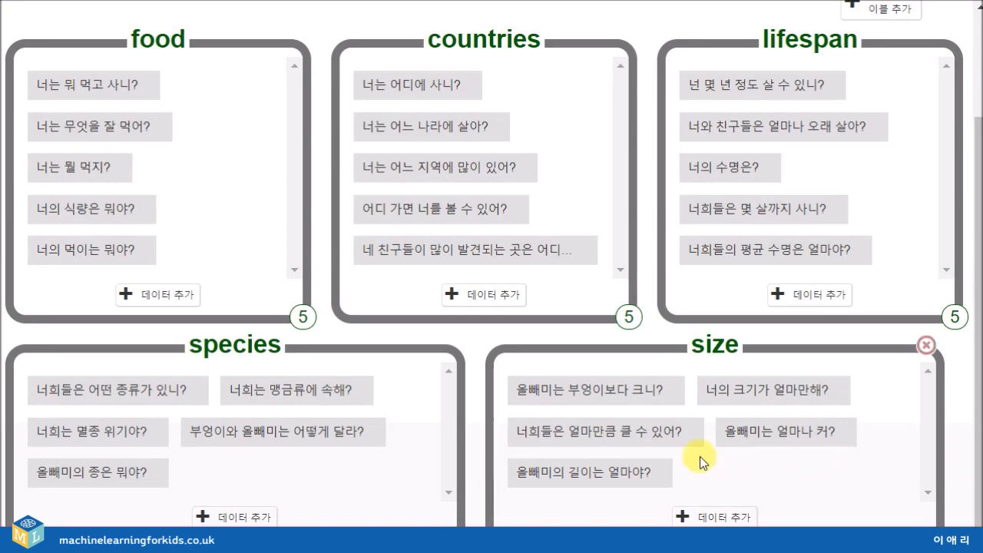
click(659, 474)
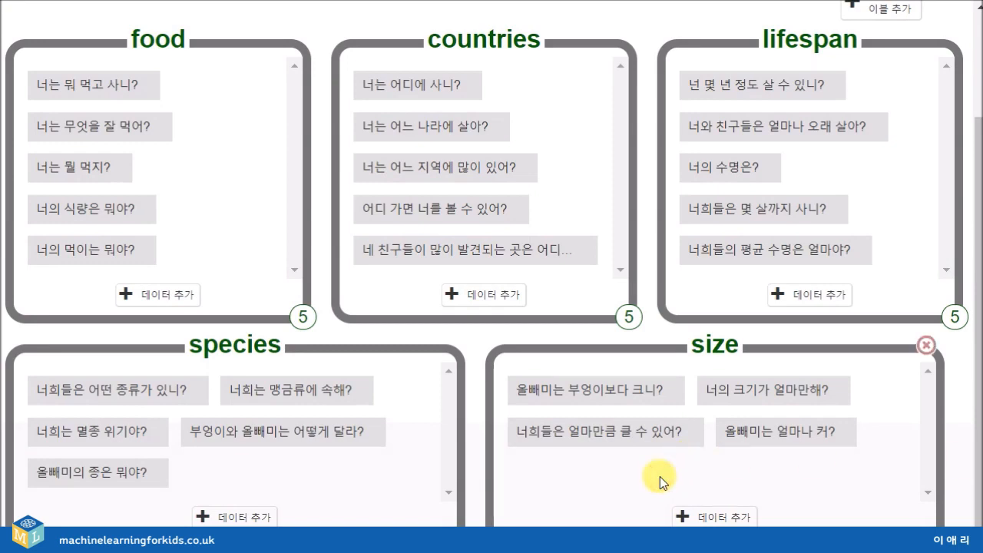
Add the training example "올빼미의 날개의 길이는 얼마야?" to the size label.
click(684, 516)
text(ㅇ올빼미의 날갱)
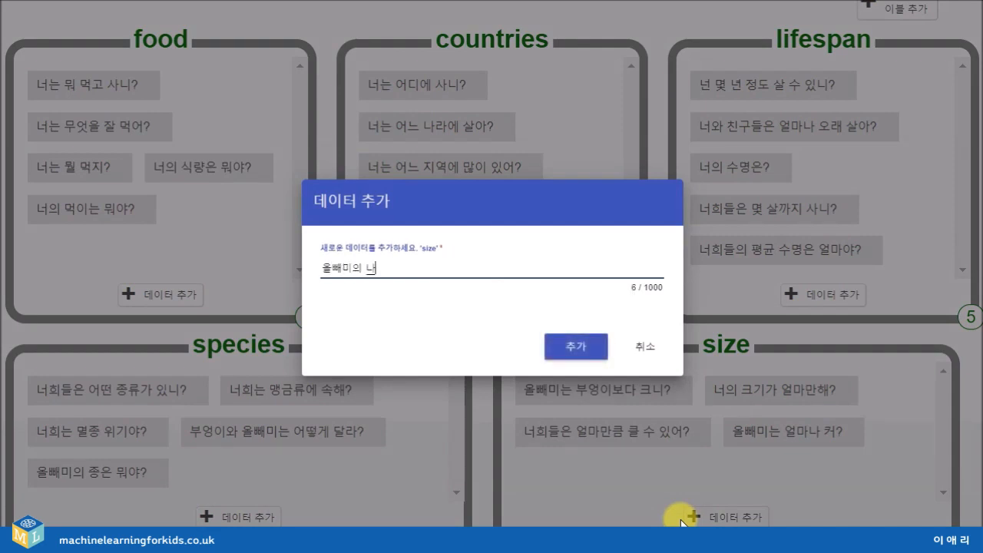
text(의 길이는 얼맣)
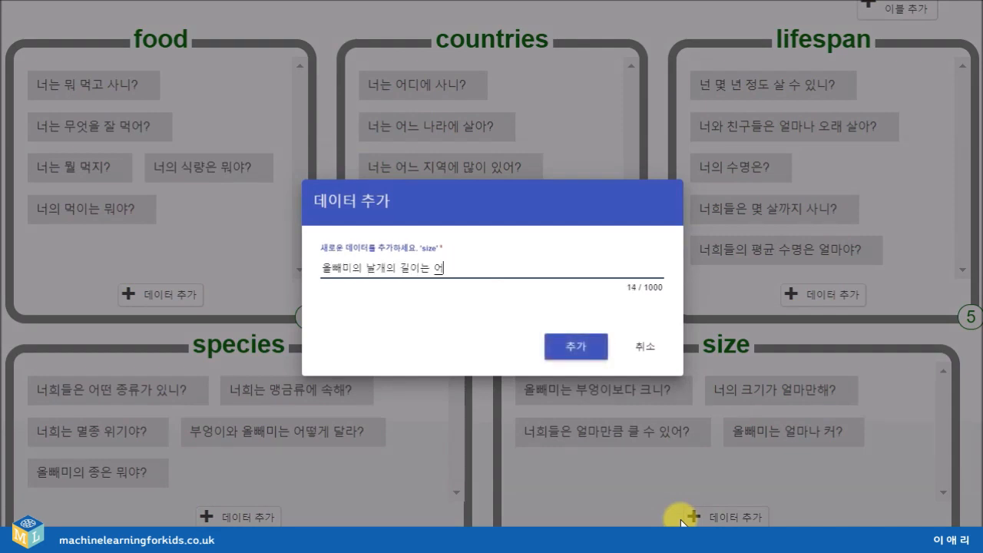
text(야?)
key(Return)
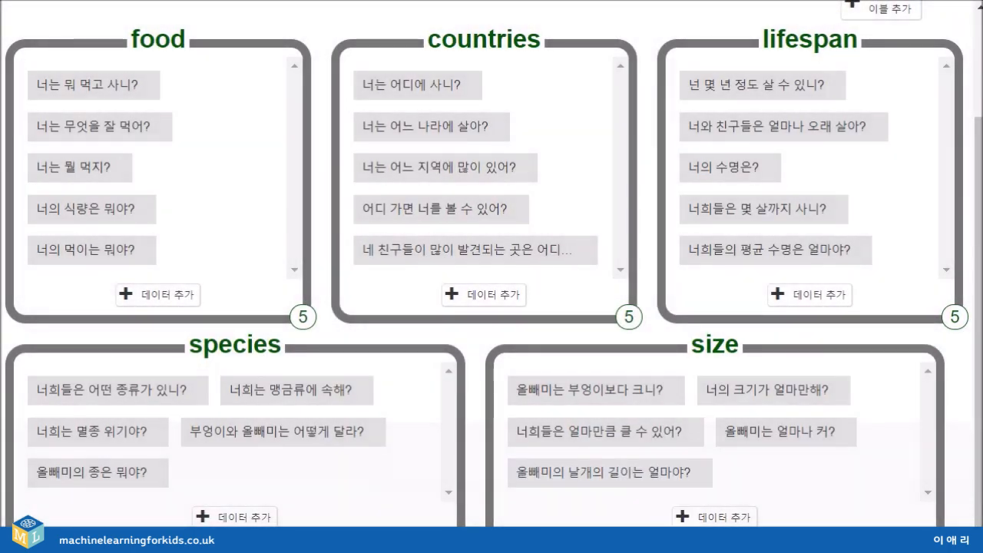
Leave the training data and return to the Owls project's overview page.
scroll(199, 244, up, 2)
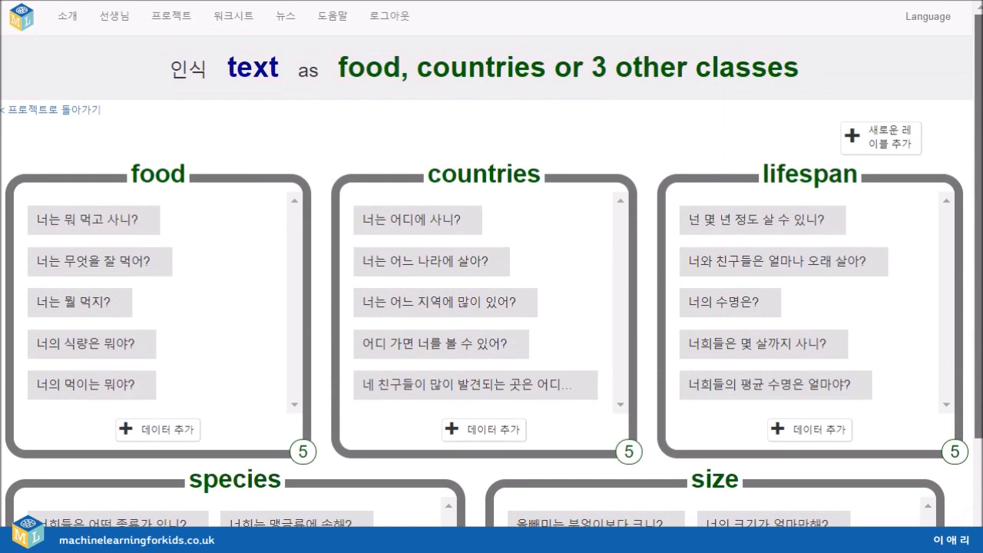
click(26, 110)
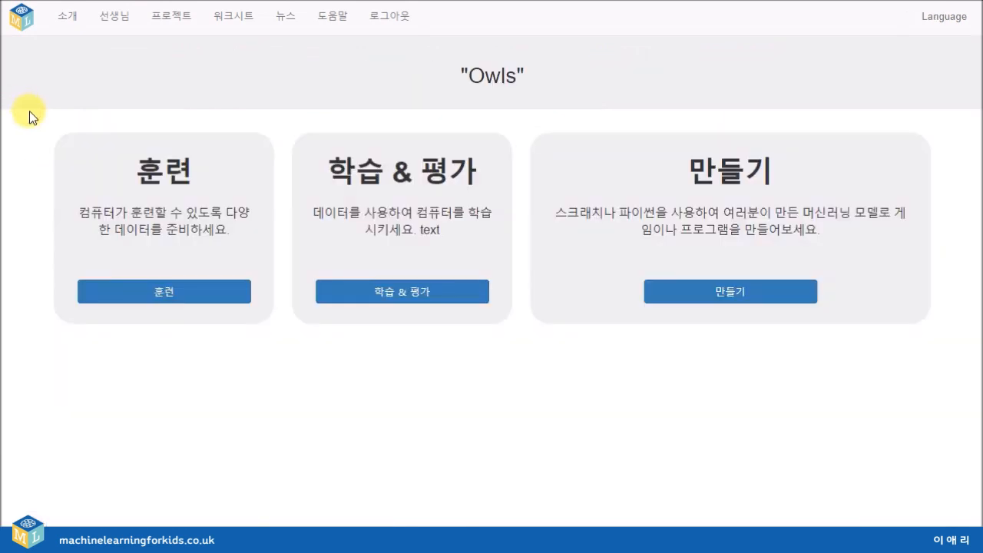
Train a new machine learning model for the Owls project from the collected examples.
click(395, 289)
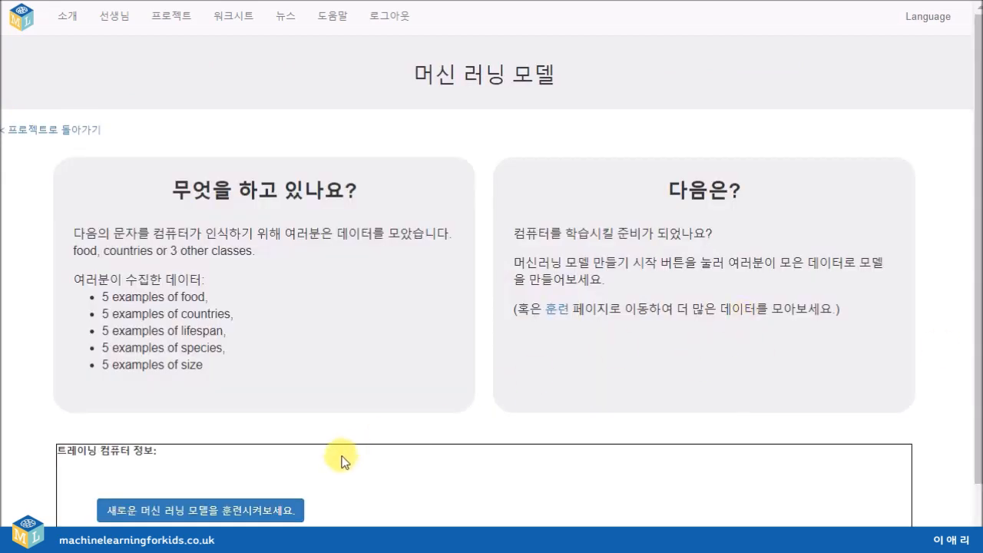
scroll(979, 219, down, 1)
click(242, 437)
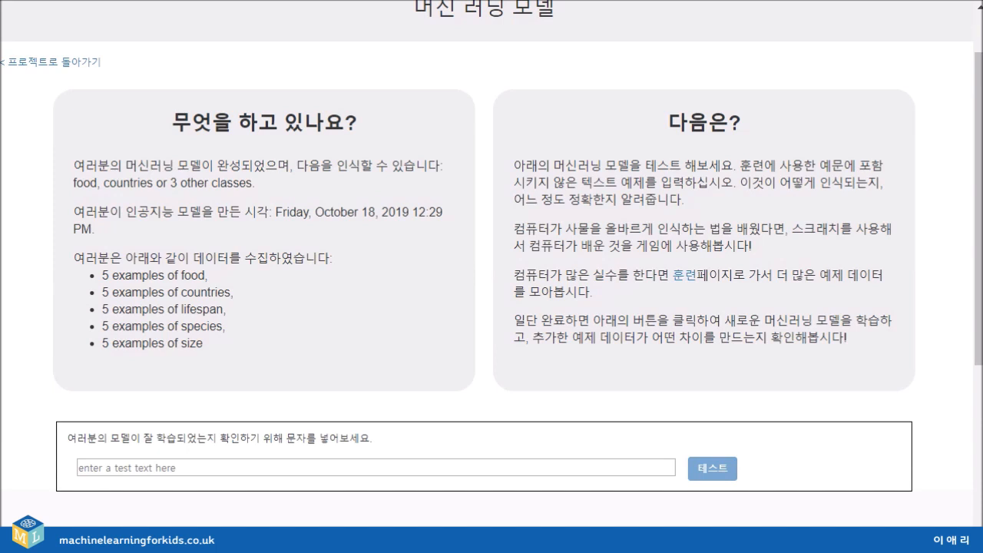
Test the trained model with the question "너는 무엇을 먹고 사니?".
drag(977, 215, 977, 328)
click(566, 251)
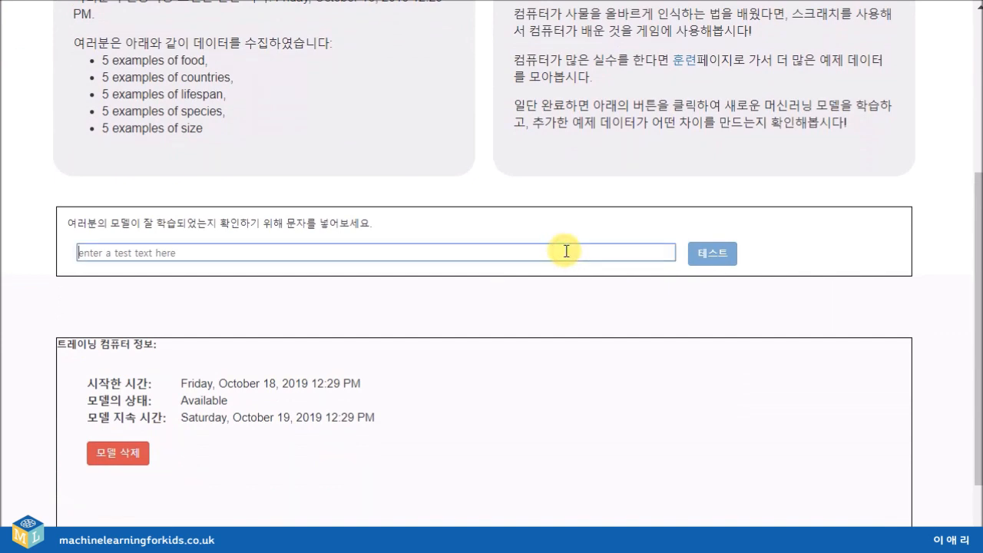
text(너는 무엇을 먹고 사니?)
key(Return)
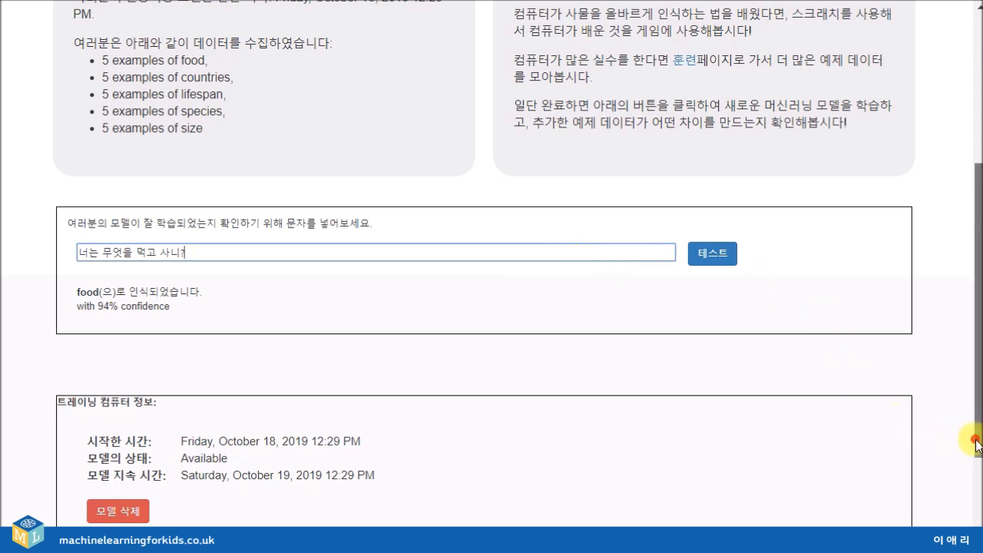
Leave the model page and open the Owls project in Scratch 3 from its 만들기 (Make) section.
drag(975, 437, 977, 288)
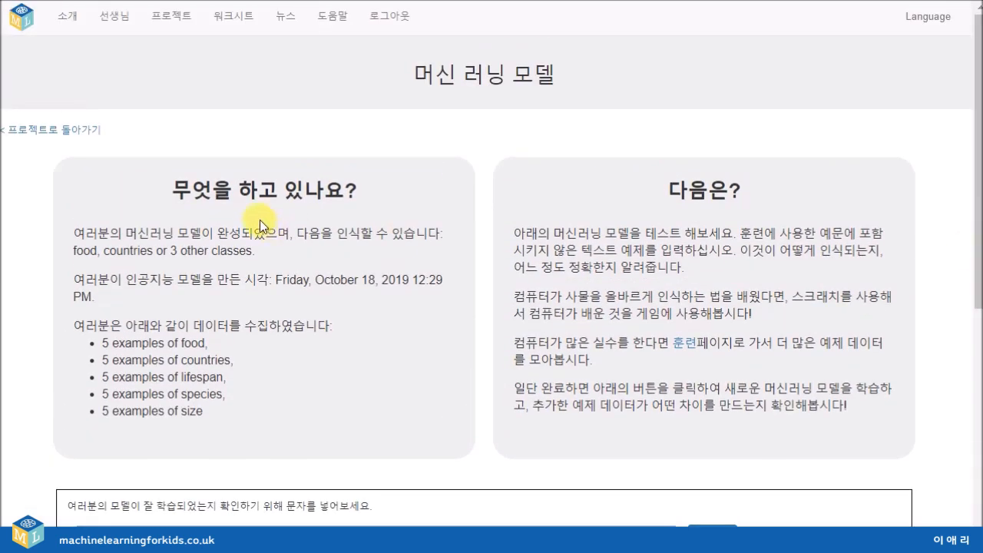
click(74, 129)
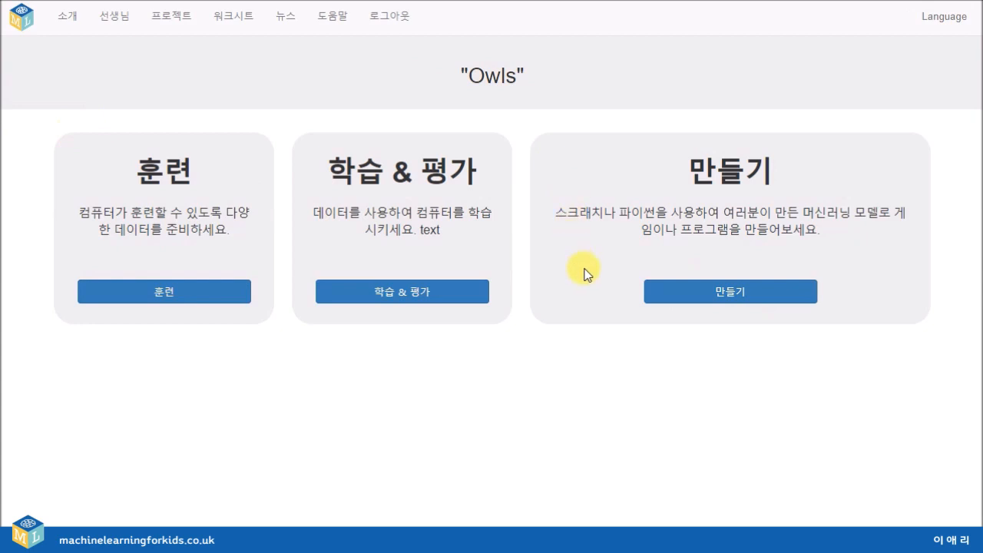
click(688, 294)
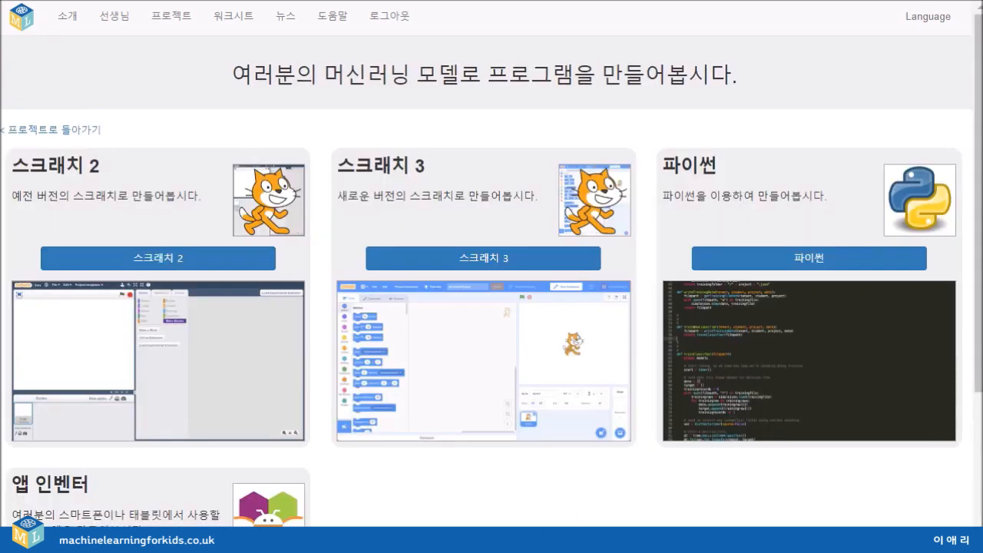
click(468, 257)
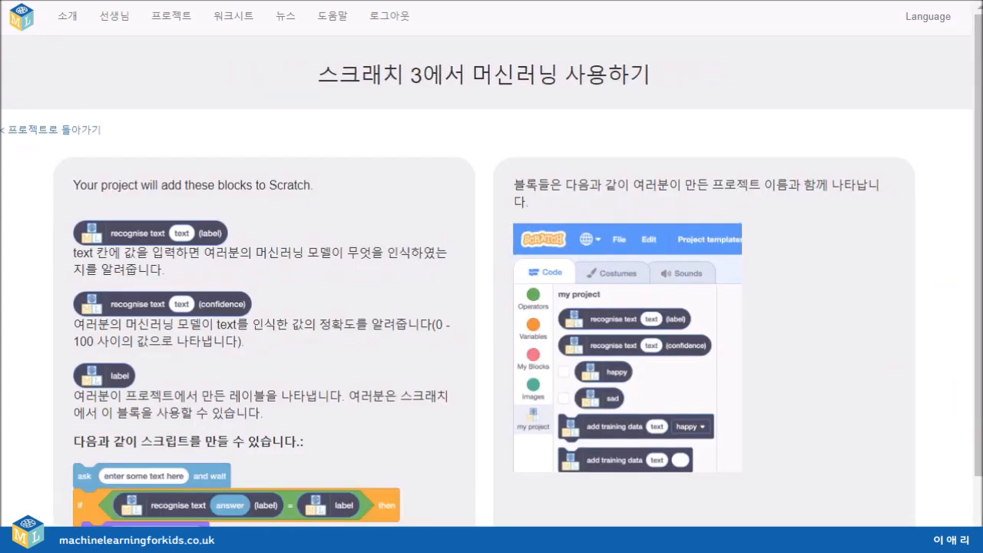
click(66, 172)
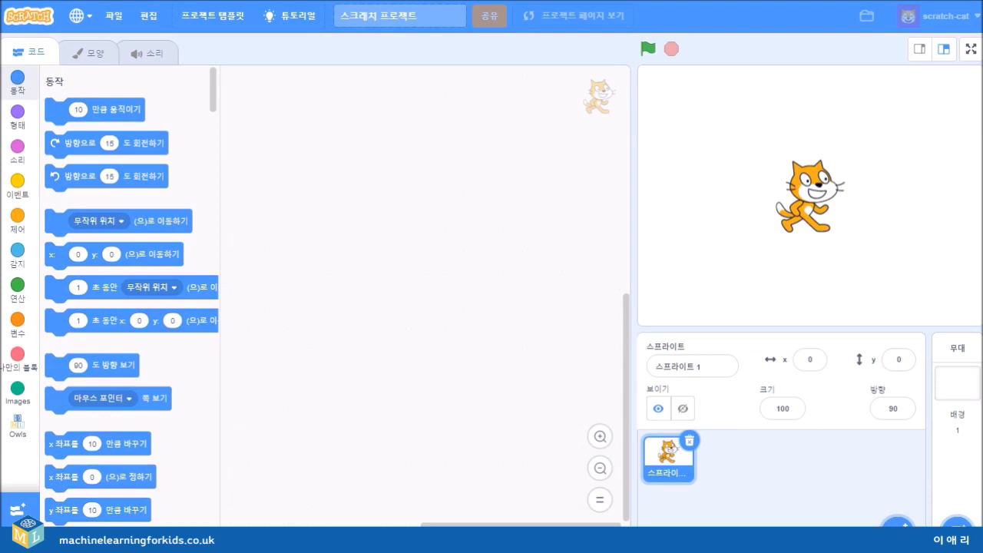
Load the Owls template from the text category of the Scratch project templates.
click(213, 14)
click(234, 60)
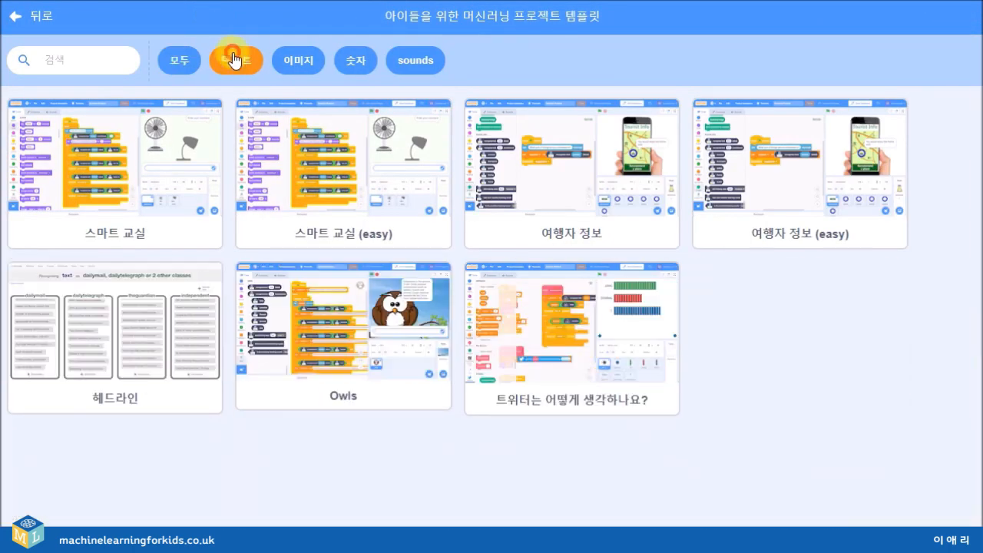
click(369, 331)
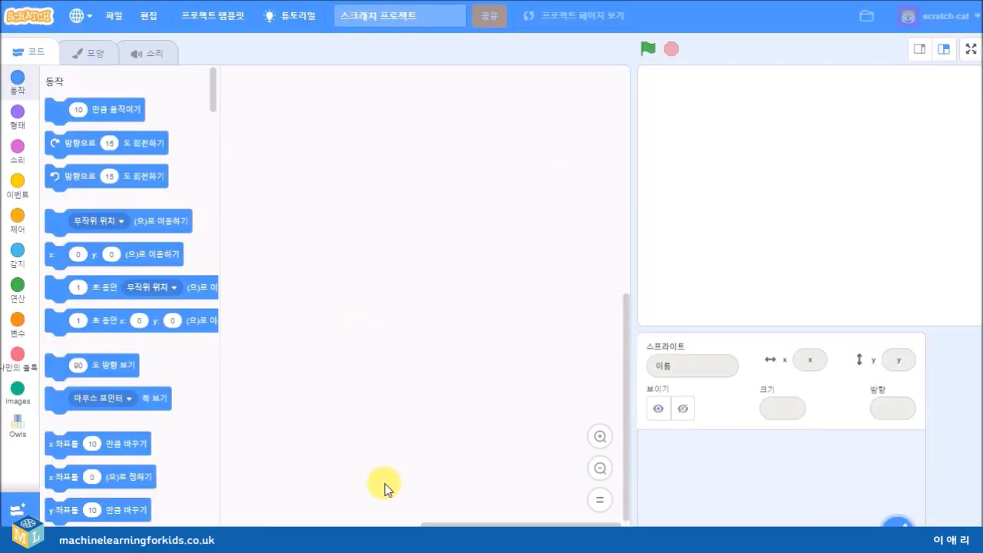